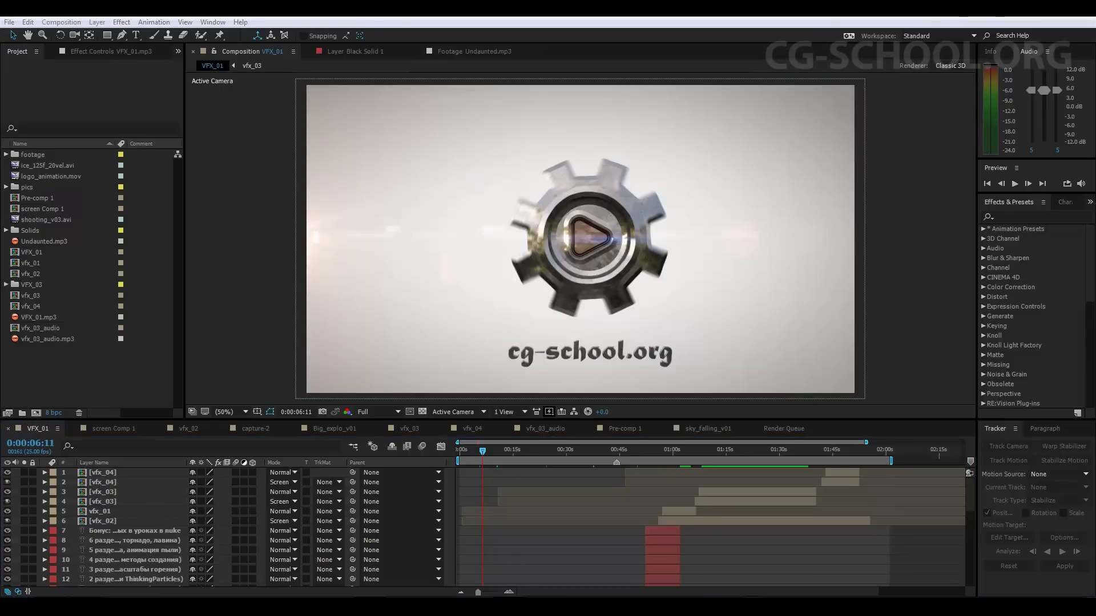
Step: Glance at the Nuke cloud composite, then select vfx_03 and browse the Effect menu
left_click(635, 544)
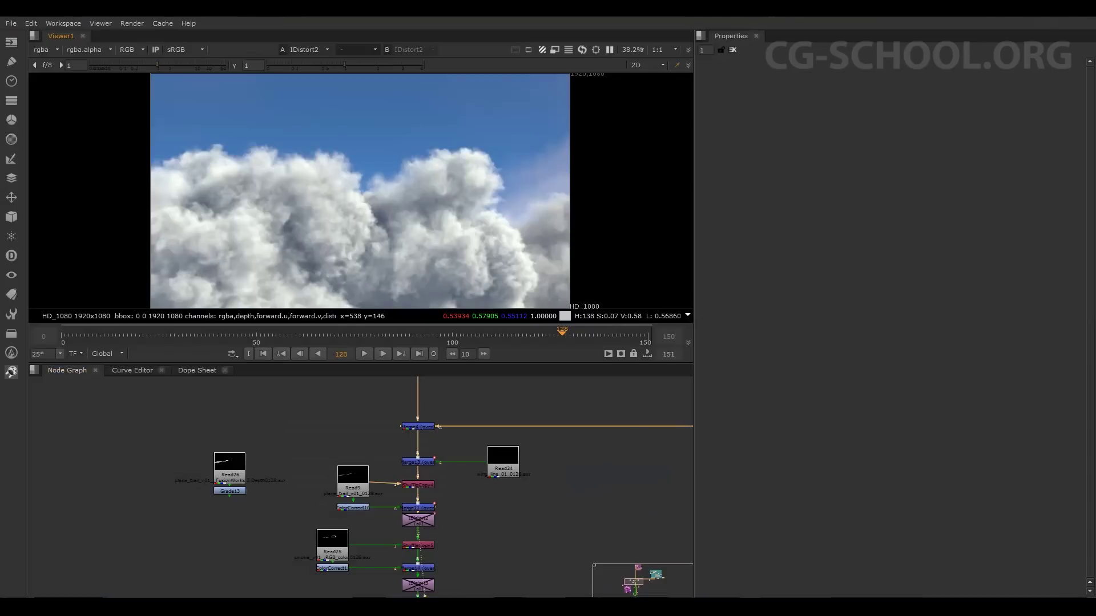
key("alt+Tab")
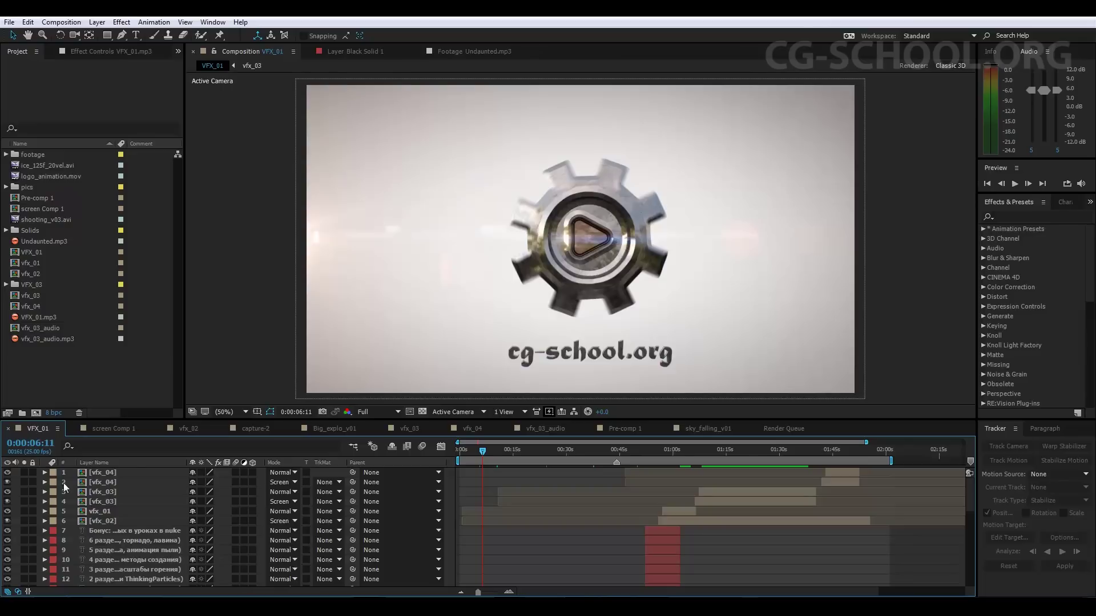
left_click(95, 494)
left_click(97, 22)
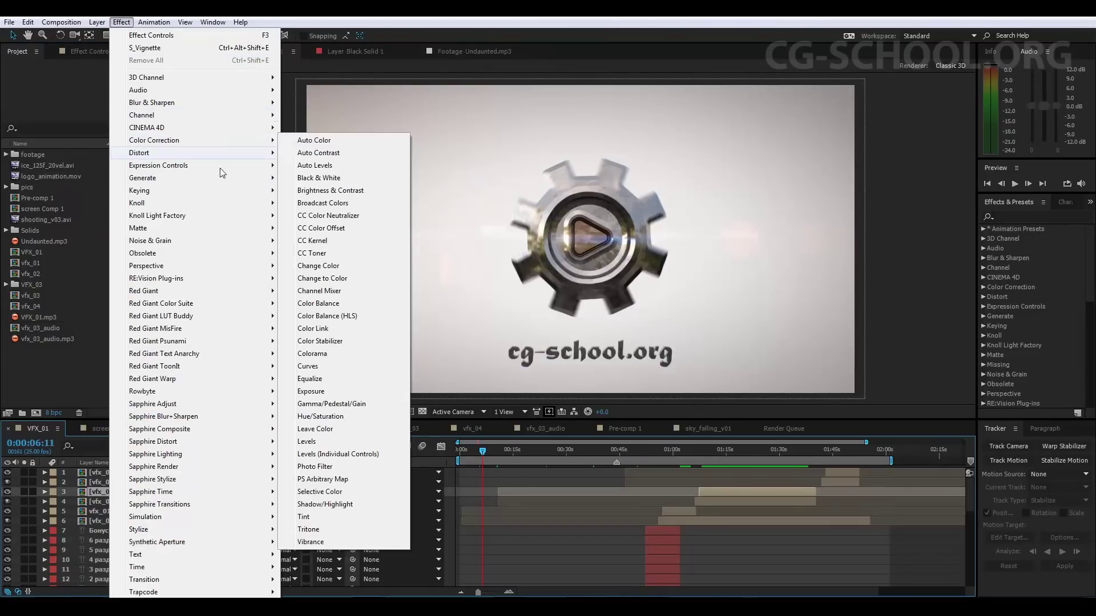
mouse_move(210, 296)
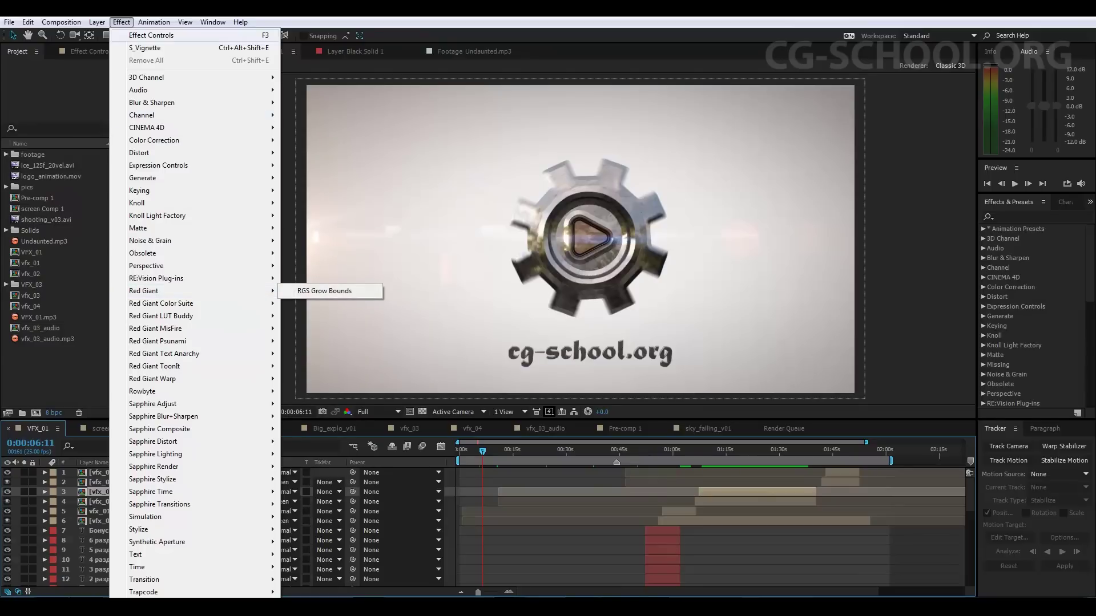
key("Escape")
Step: Apply a Layer Styles > Stroke to the vfx_03 layer
right_click(118, 491)
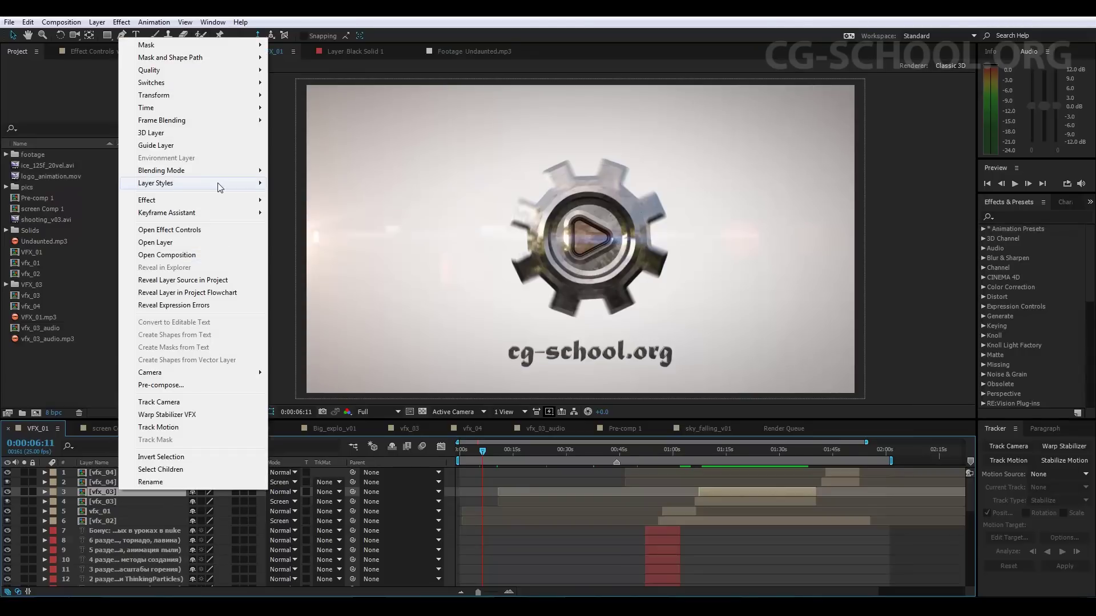
mouse_move(223, 184)
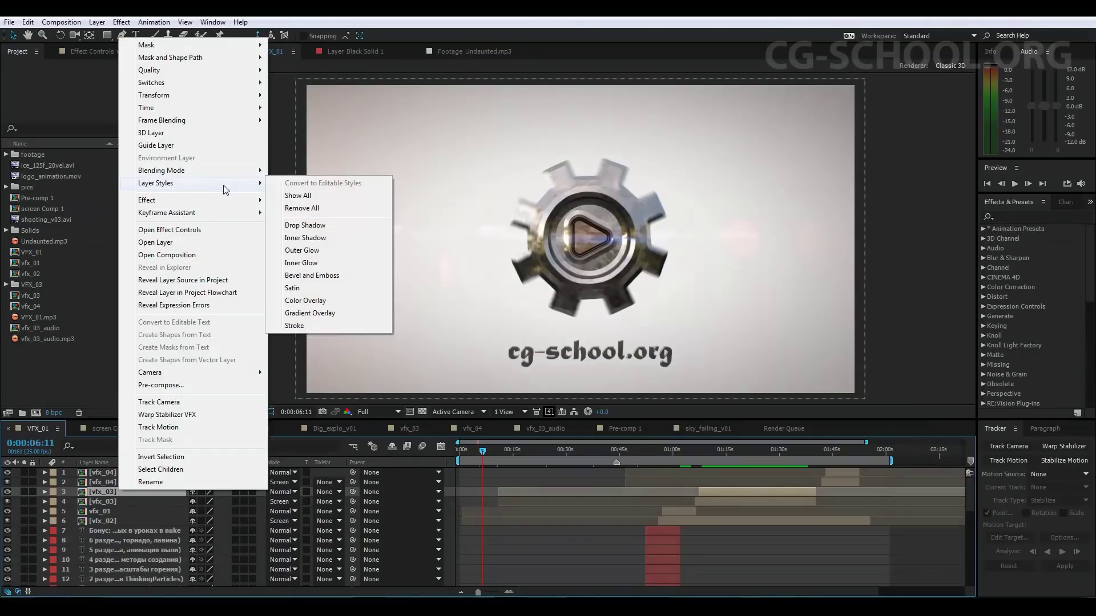
left_click(314, 326)
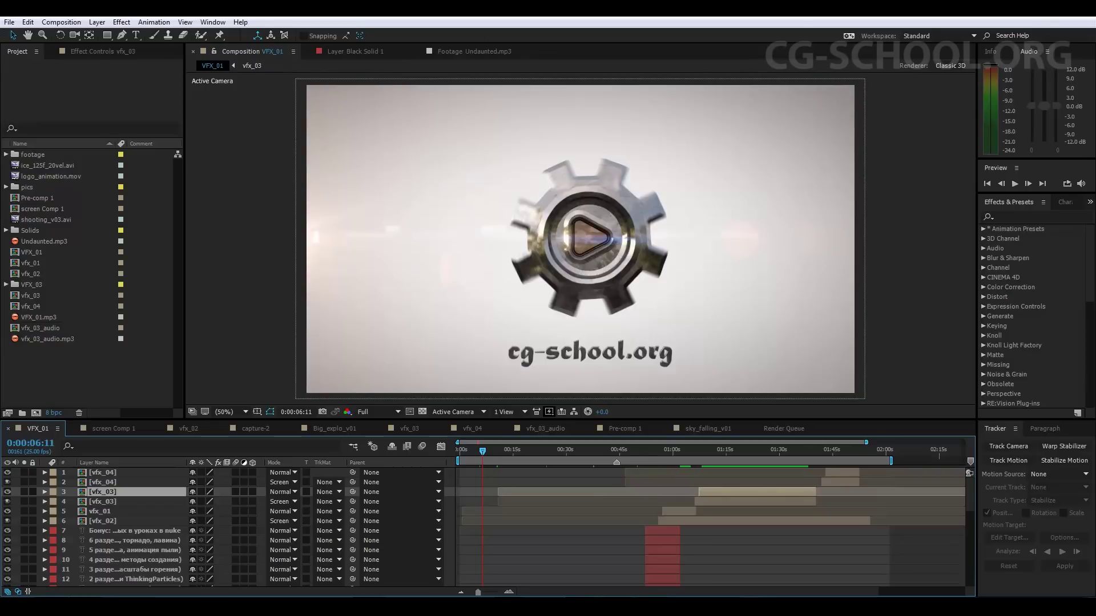
Step: Briefly switch to the Nuke cloud composite and return to After Effects
mouse_move(529, 605)
left_click(593, 527)
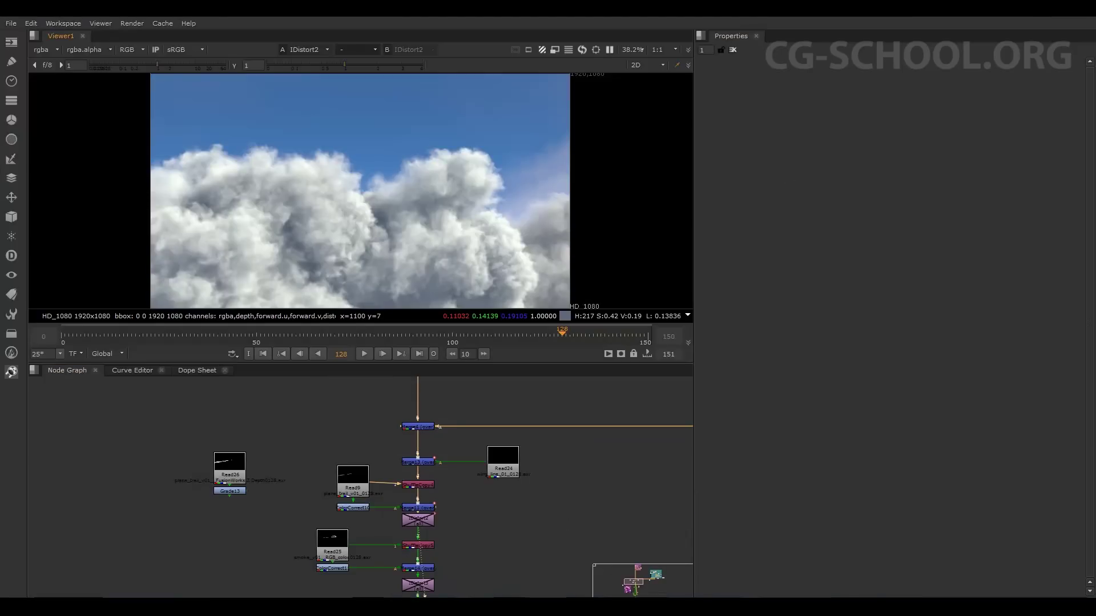
mouse_move(369, 606)
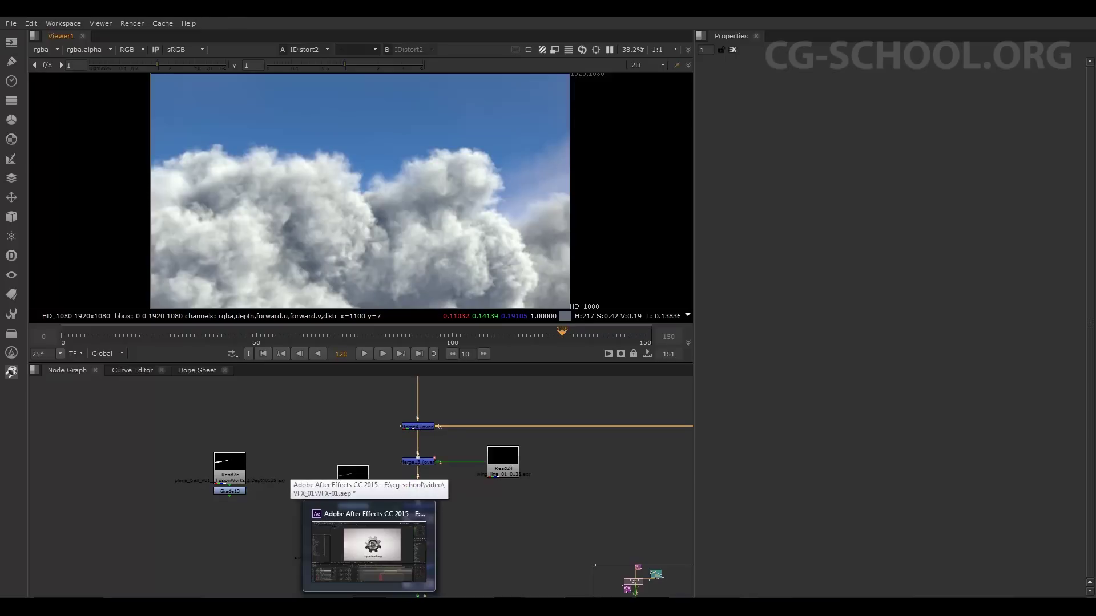
left_click(368, 551)
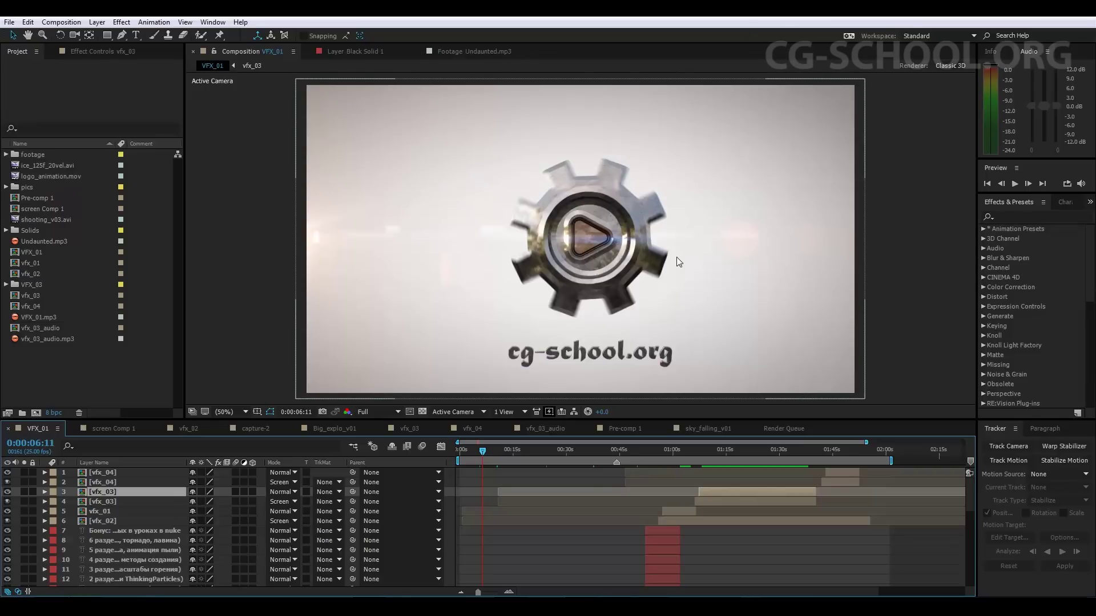
left_click(81, 174)
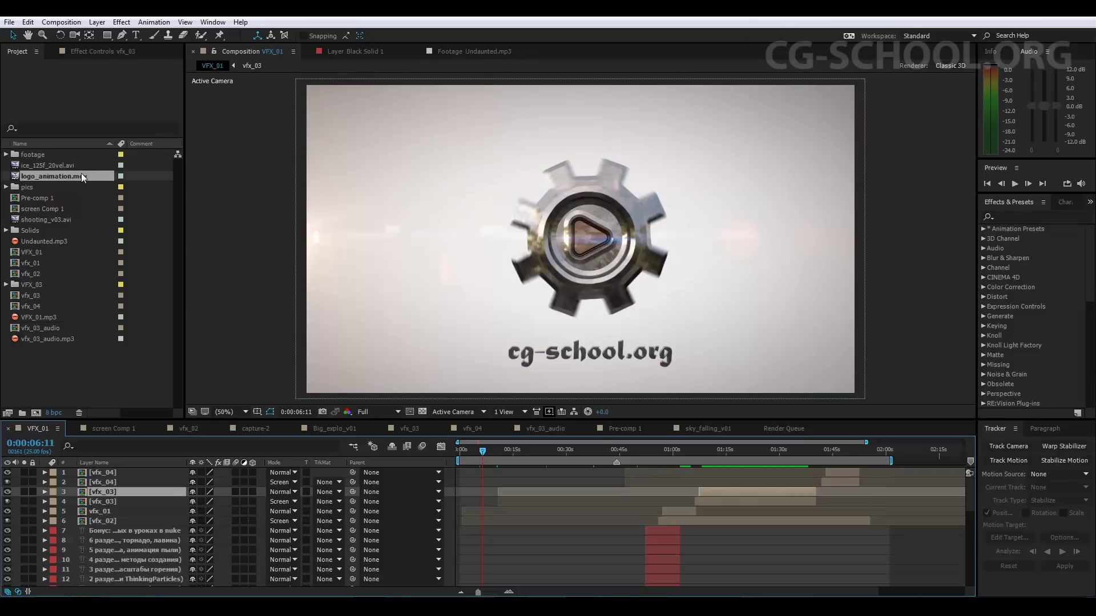
left_click(86, 220)
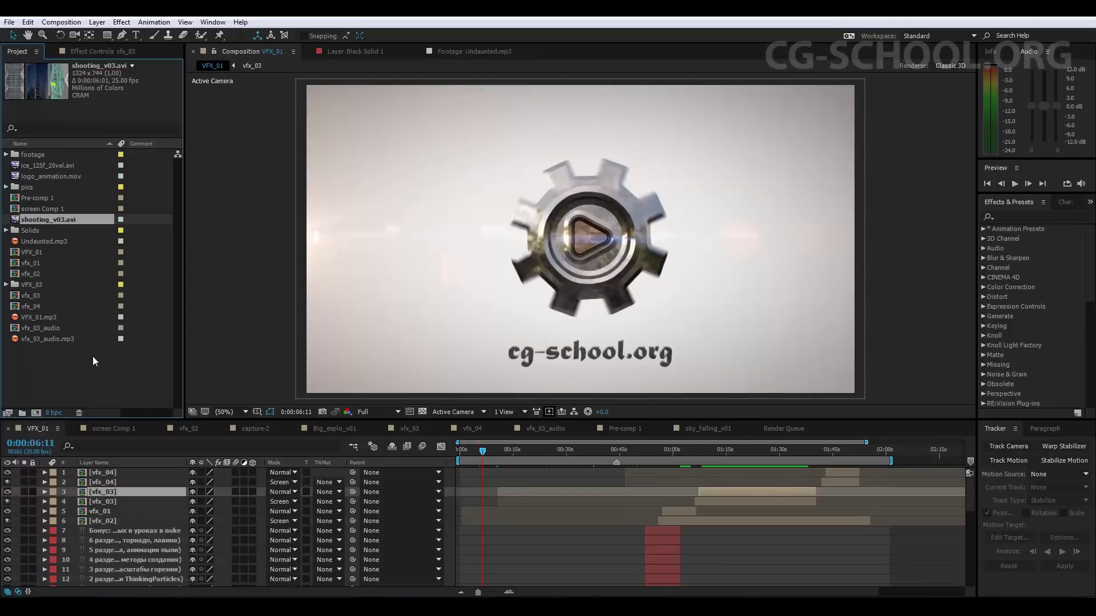
left_click(78, 370)
left_click(63, 324)
Step: Deselect the project items and scroll through the panel
left_click(77, 365)
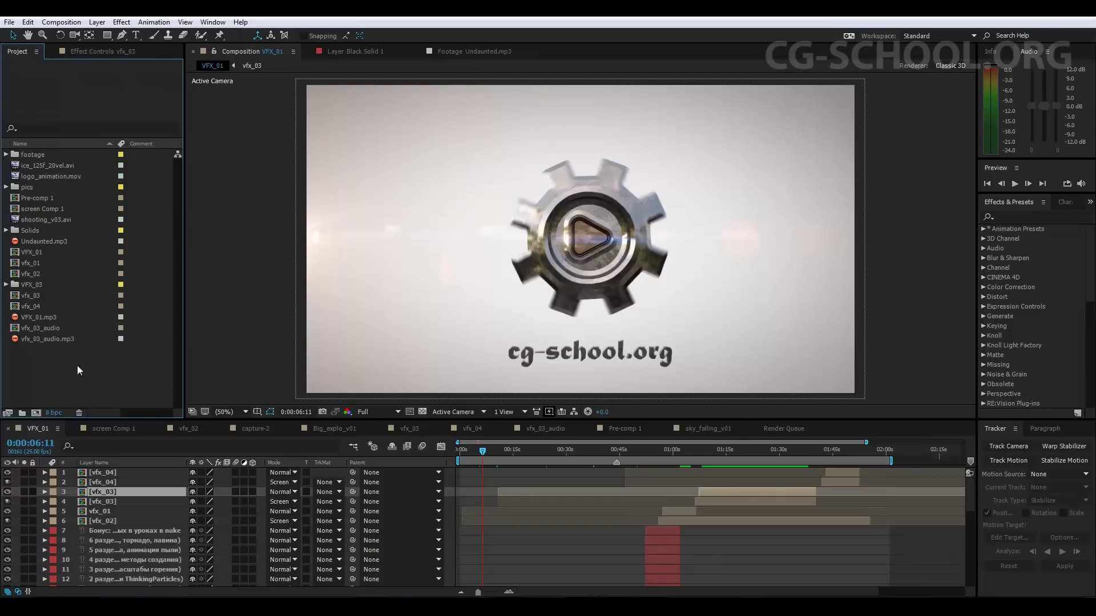
scroll(145, 522, "down", 2)
scroll(133, 533, "down", 8)
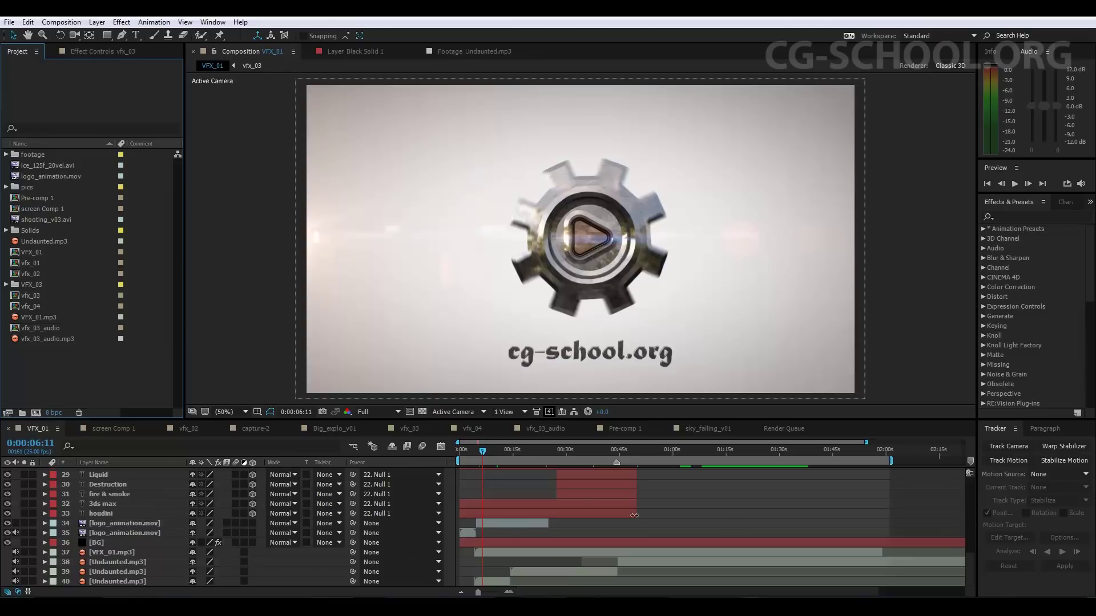
scroll(576, 507, "up", 10)
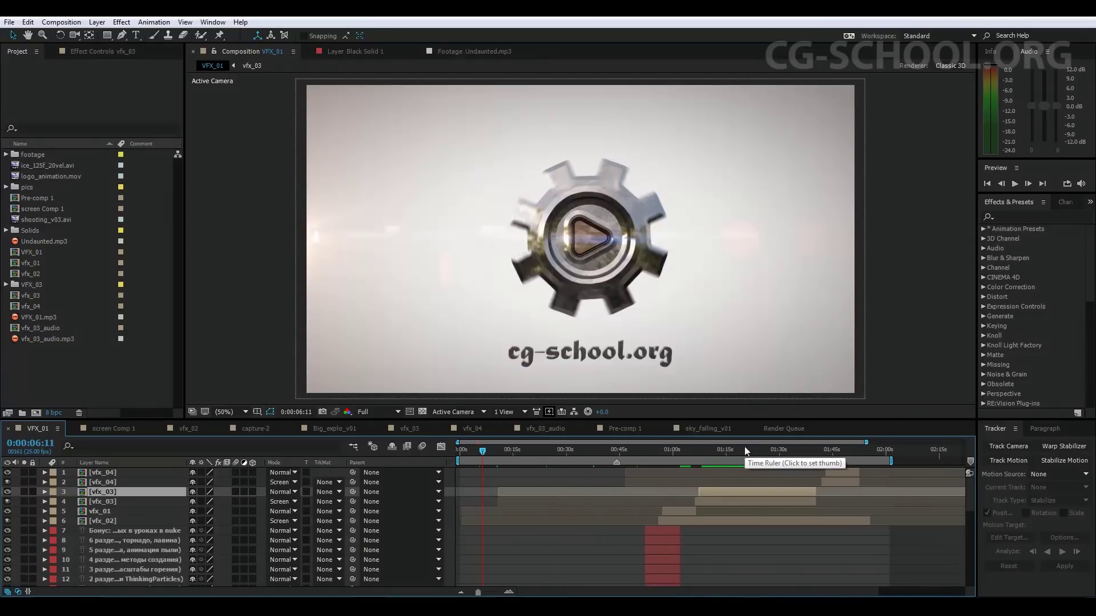
scroll(587, 518, "down", 3)
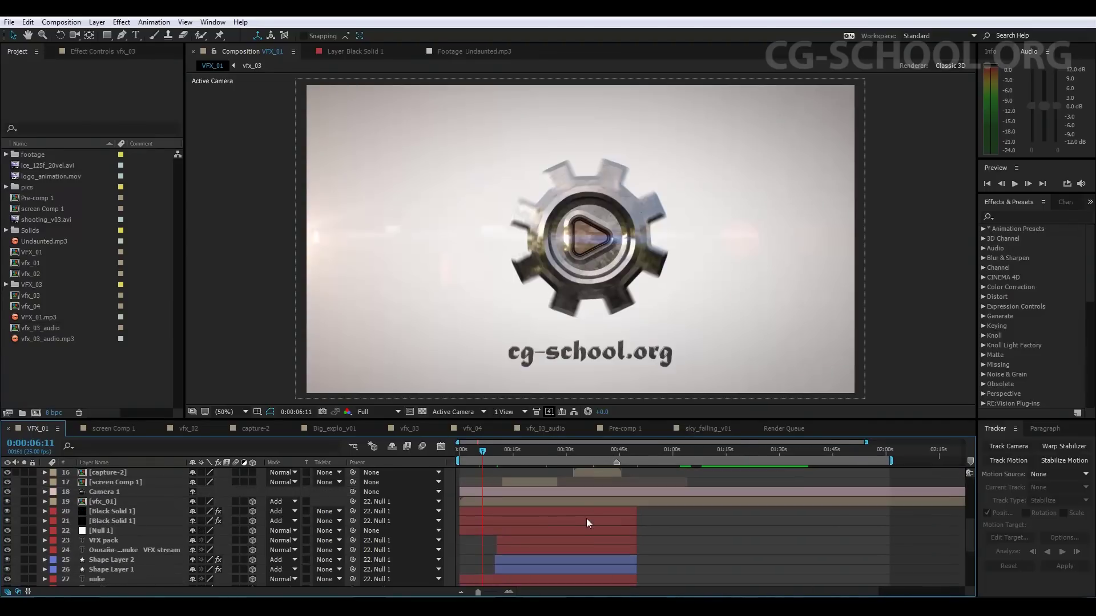
scroll(587, 518, "down", 3)
scroll(640, 507, "down", 3)
scroll(640, 507, "up", 3)
scroll(640, 506, "up", 2)
Step: Jump the playhead through 0:00:18:04, 0:00:36:12 and 0:00:07:14, settling at 0:00:06:19
left_click(524, 451)
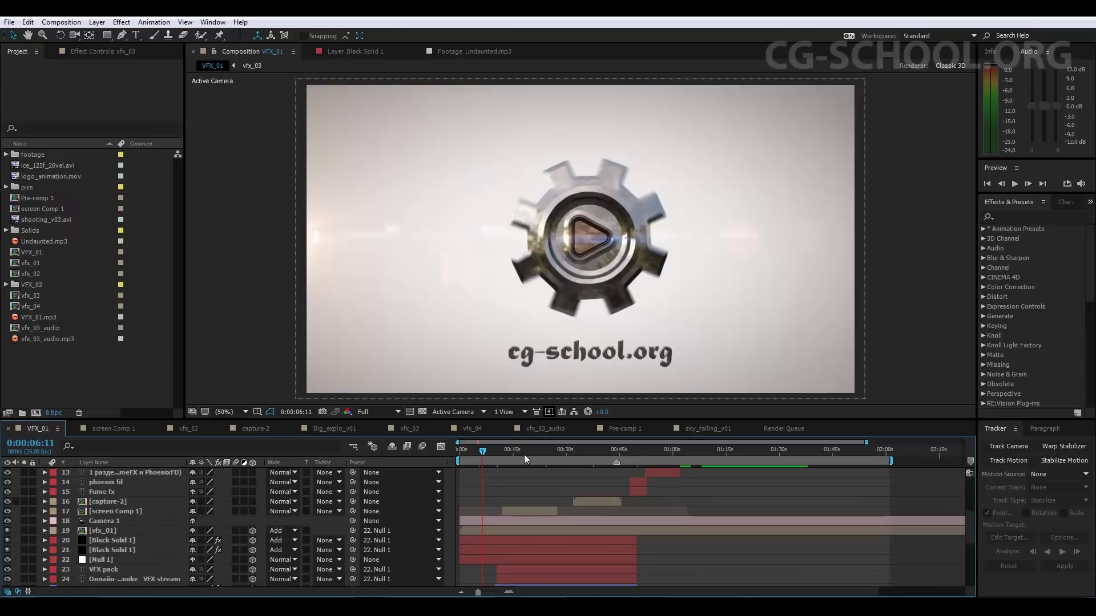
left_click(589, 453)
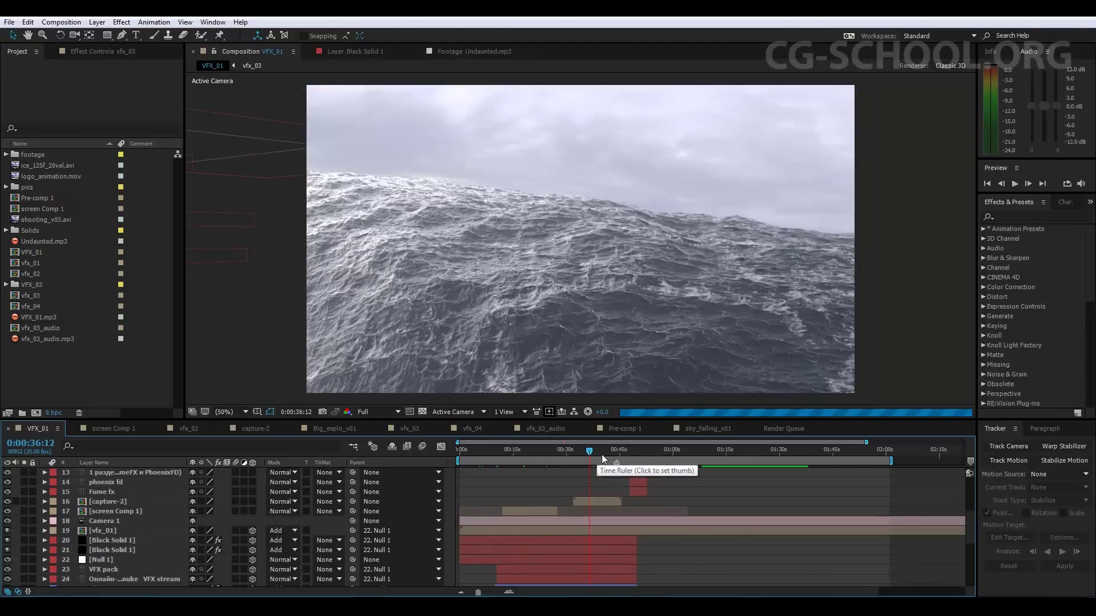
left_click(486, 450)
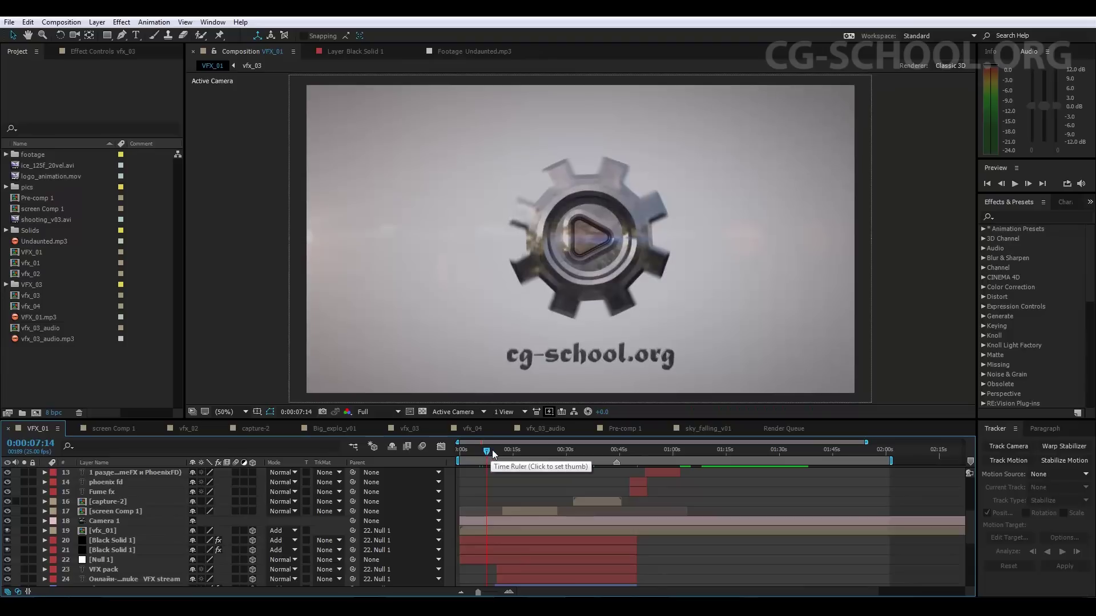
left_click_drag(493, 453, 483, 454)
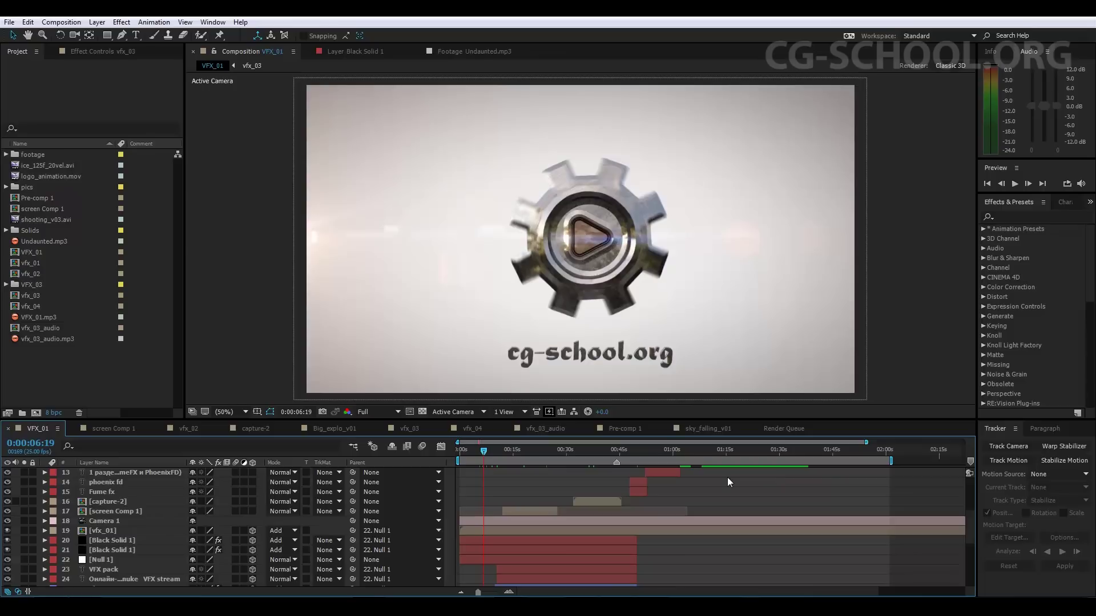
Step: Add VFX_01 to the Render Queue and set its output format to QuickTime
left_click(61, 22)
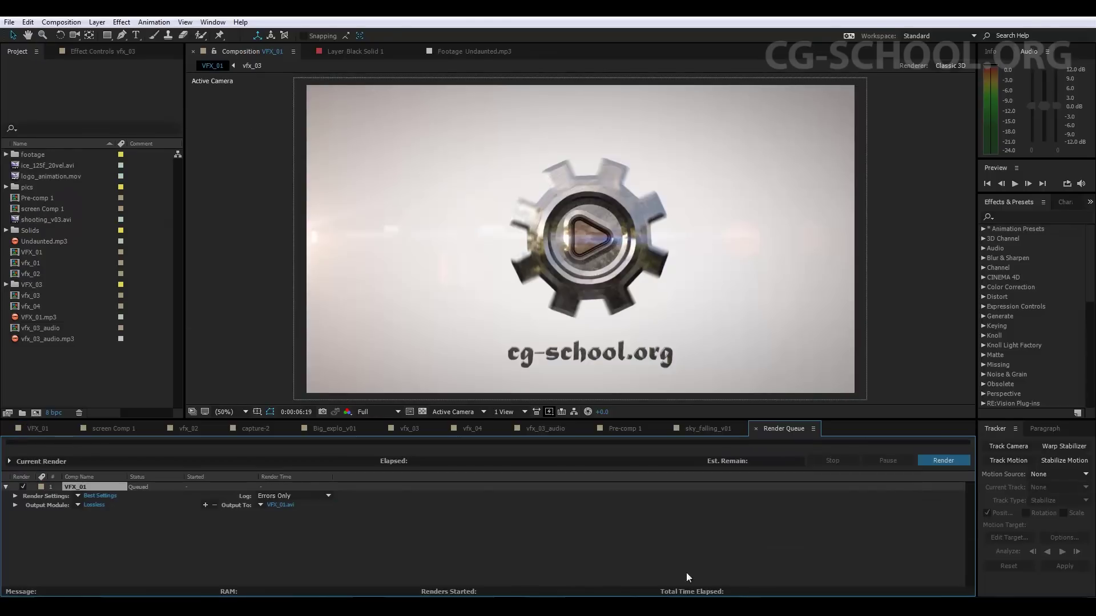
left_click(101, 505)
left_click(371, 145)
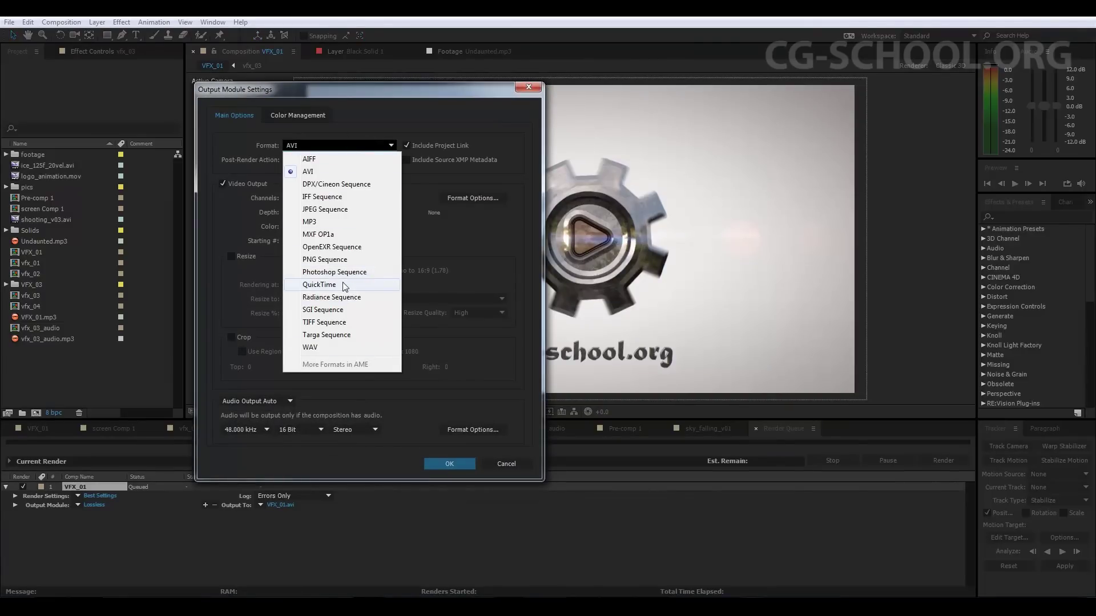
left_click(341, 285)
Step: Review the QuickTime codec options unchanged, then delete the VFX_01 render queue item
left_click(448, 198)
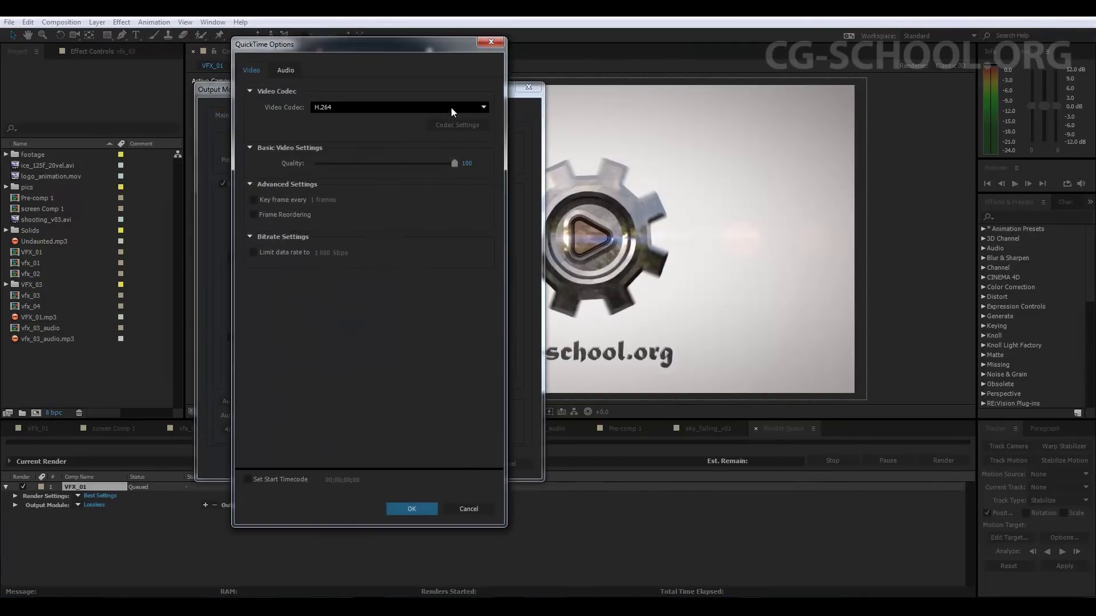
left_click(451, 107)
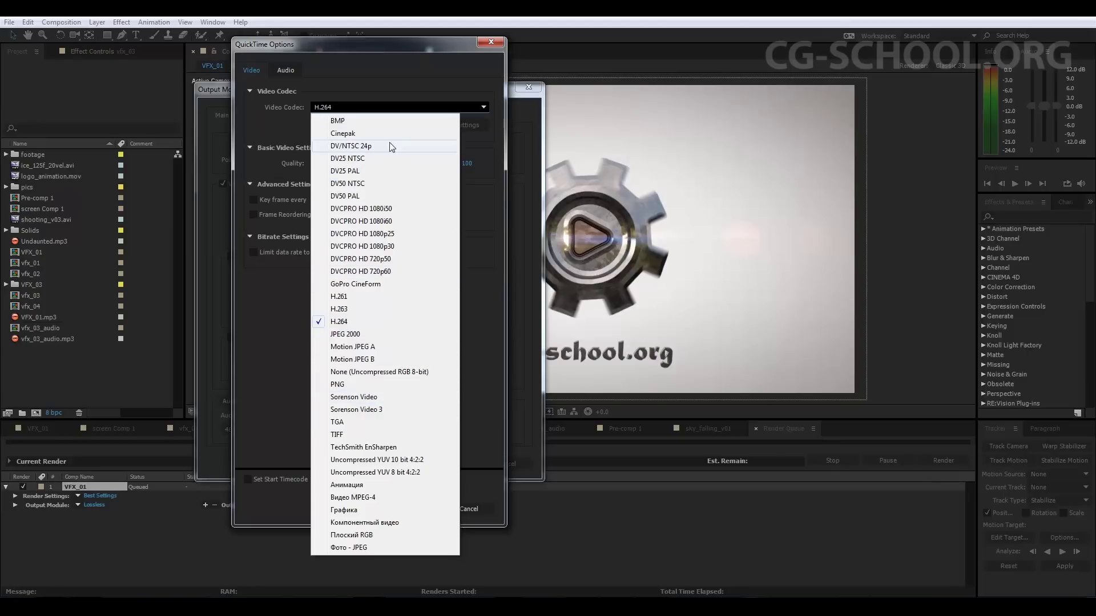
left_click(412, 47)
left_click(490, 42)
left_click_drag(444, 88, 495, 75)
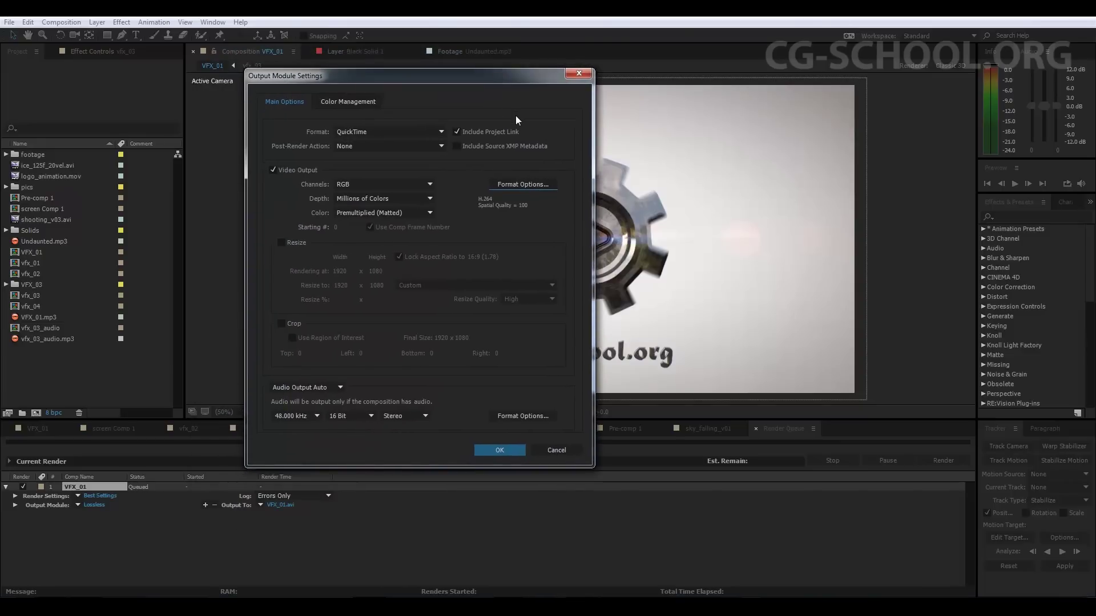
left_click(579, 73)
left_click(101, 484)
key("Delete")
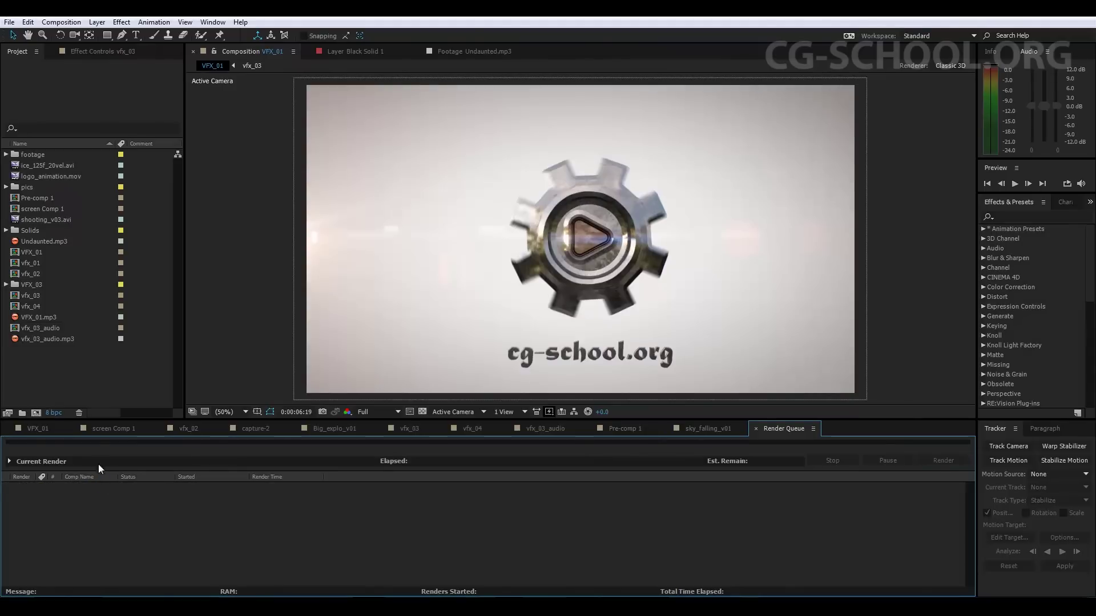
Step: Return to the VFX_01 timeline, jump to 0:00:19:07, then back to 0:00:07:06
left_click(44, 430)
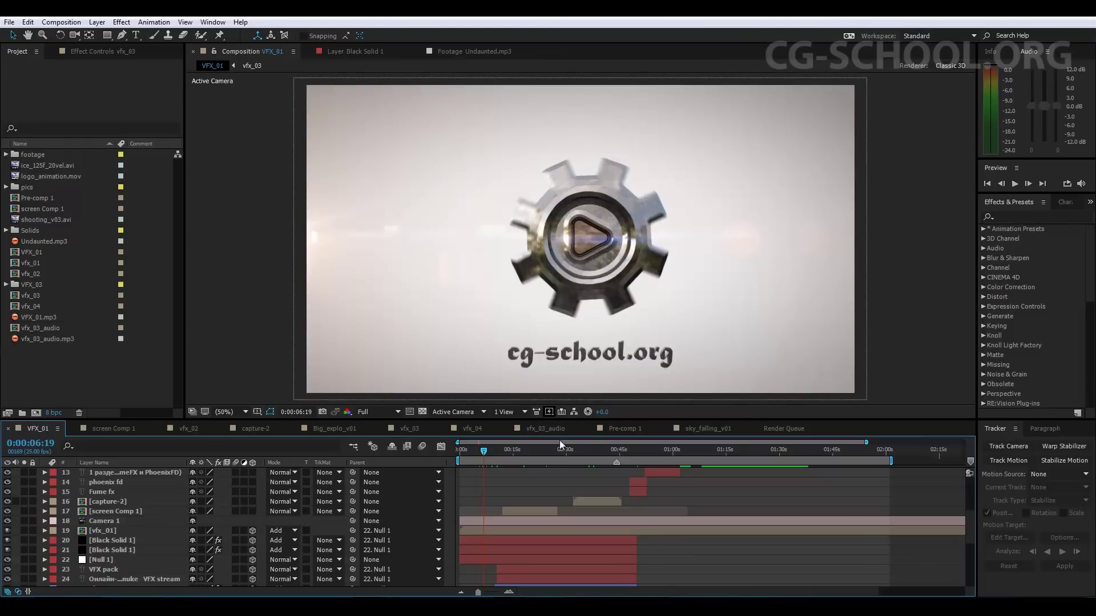
left_click(528, 452)
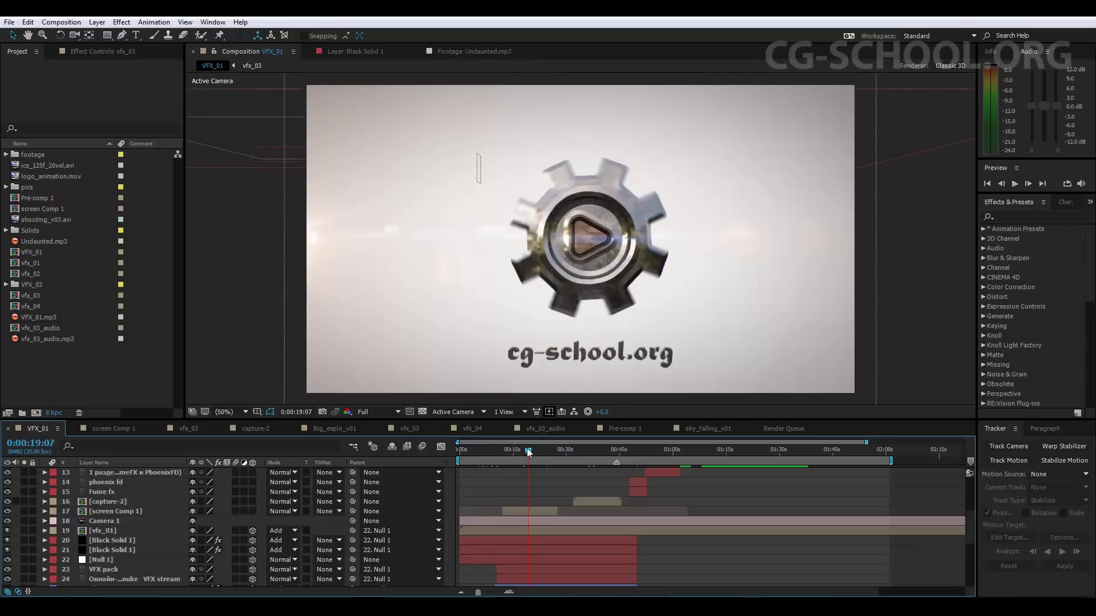
left_click(486, 452)
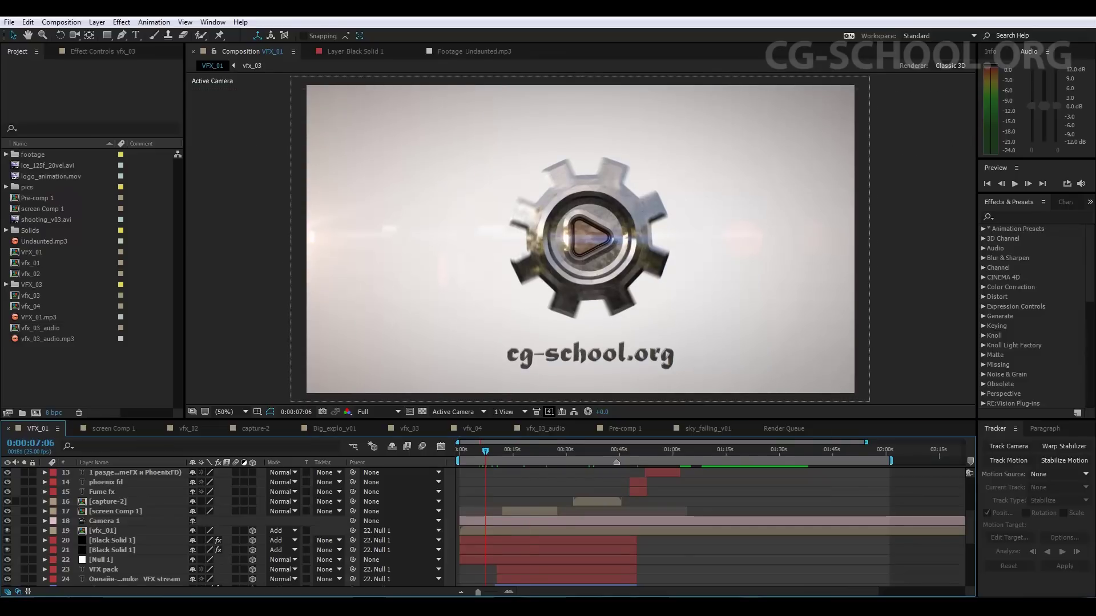
Step: Look over the File > Import options, then move the playhead to 0:00:16:22
left_click(10, 22)
mouse_move(182, 184)
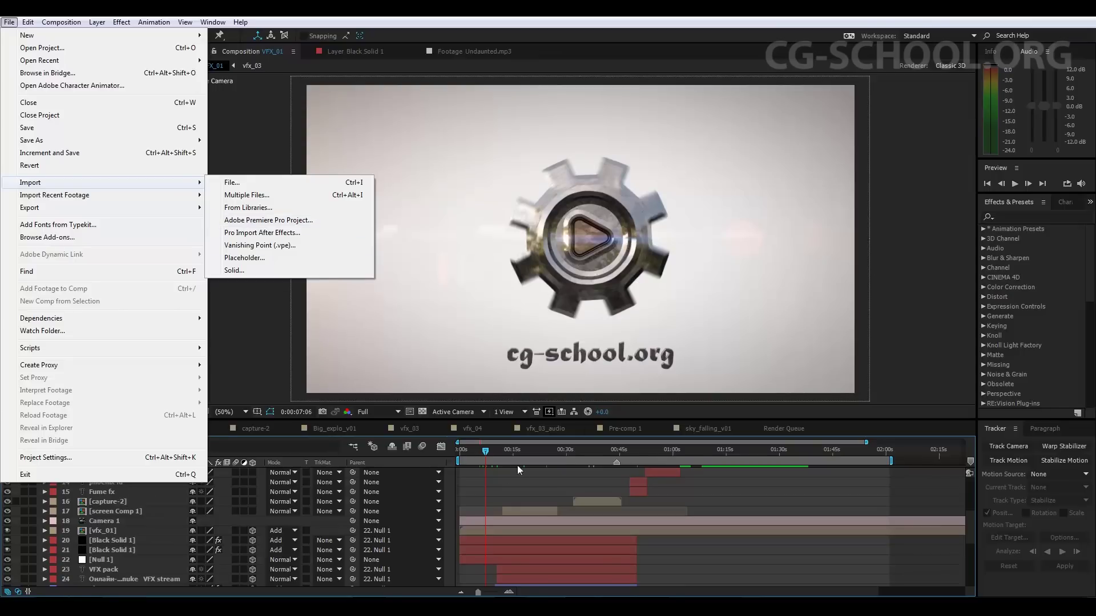
left_click(521, 450)
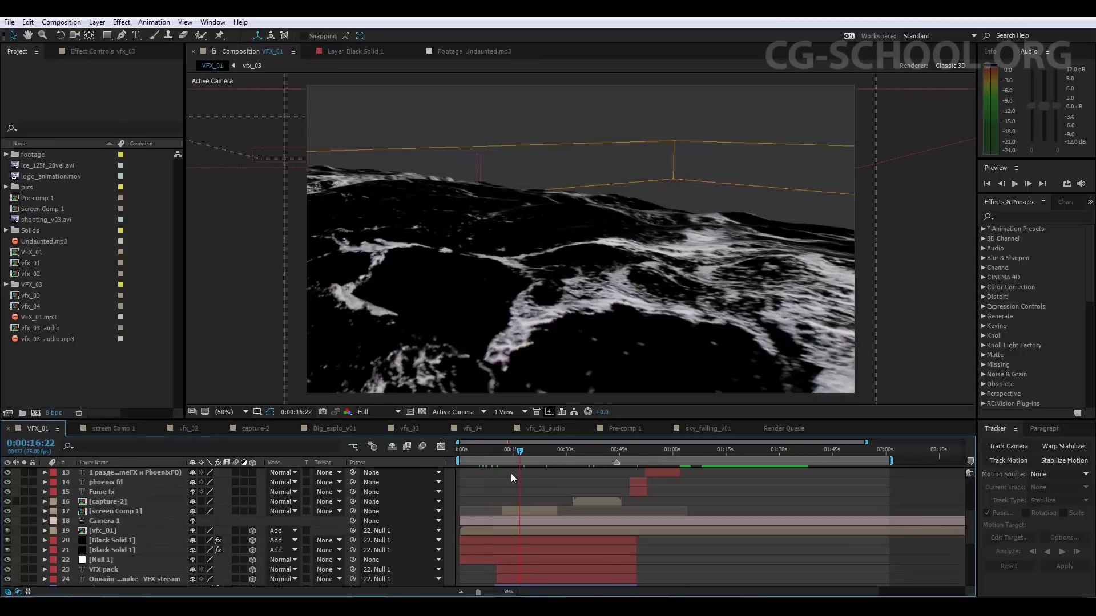
Step: Rewind VFX_01 to the logo frame at 0:00:05:08 and focus the Project panel
left_click_drag(496, 452, 478, 454)
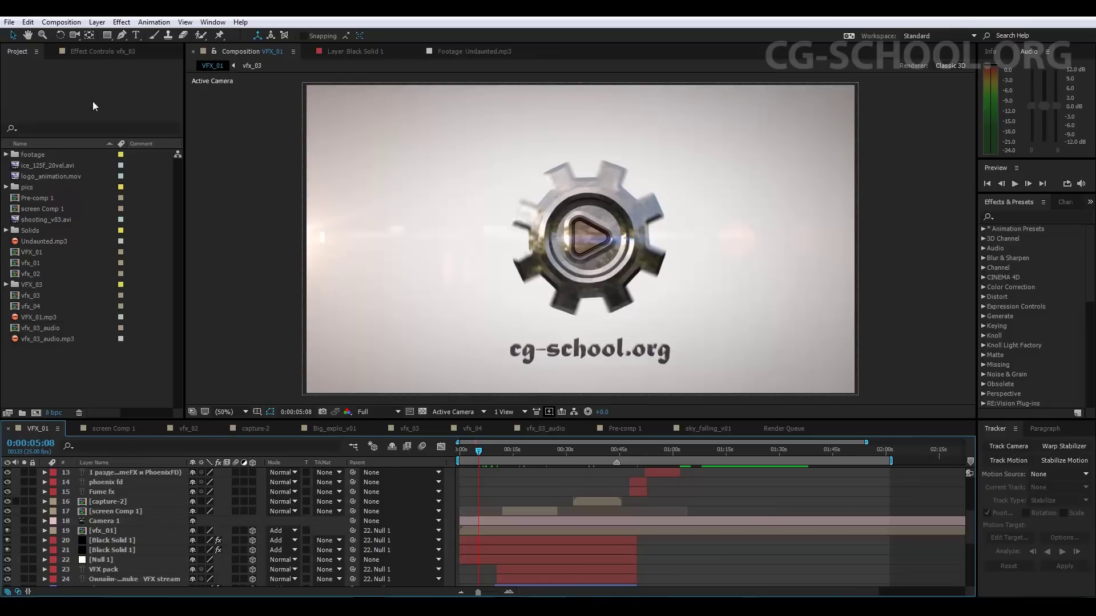
left_click(24, 72)
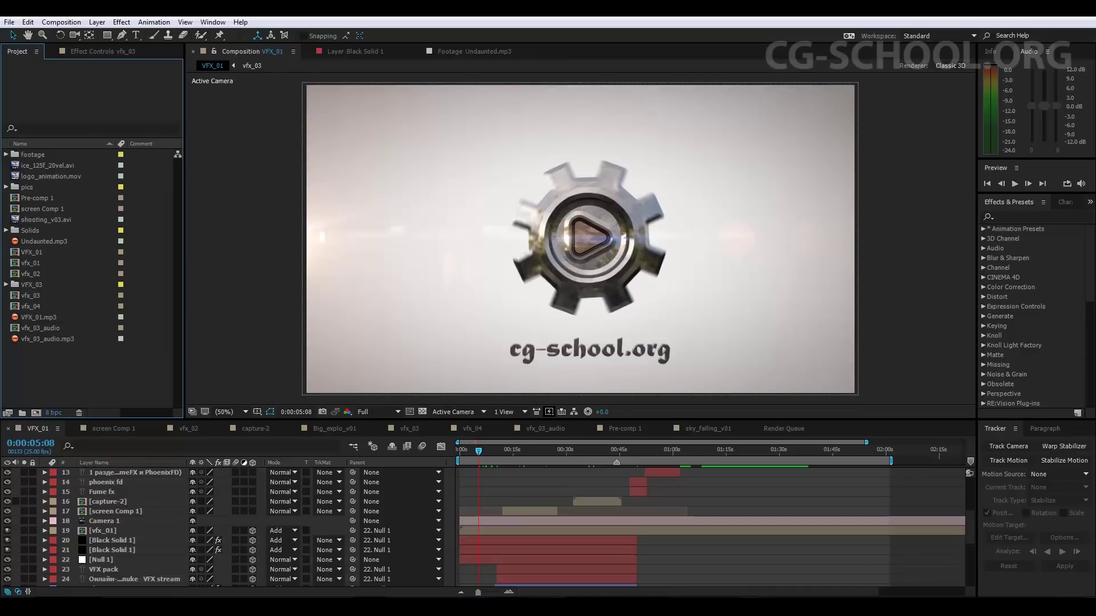
right_click(160, 494)
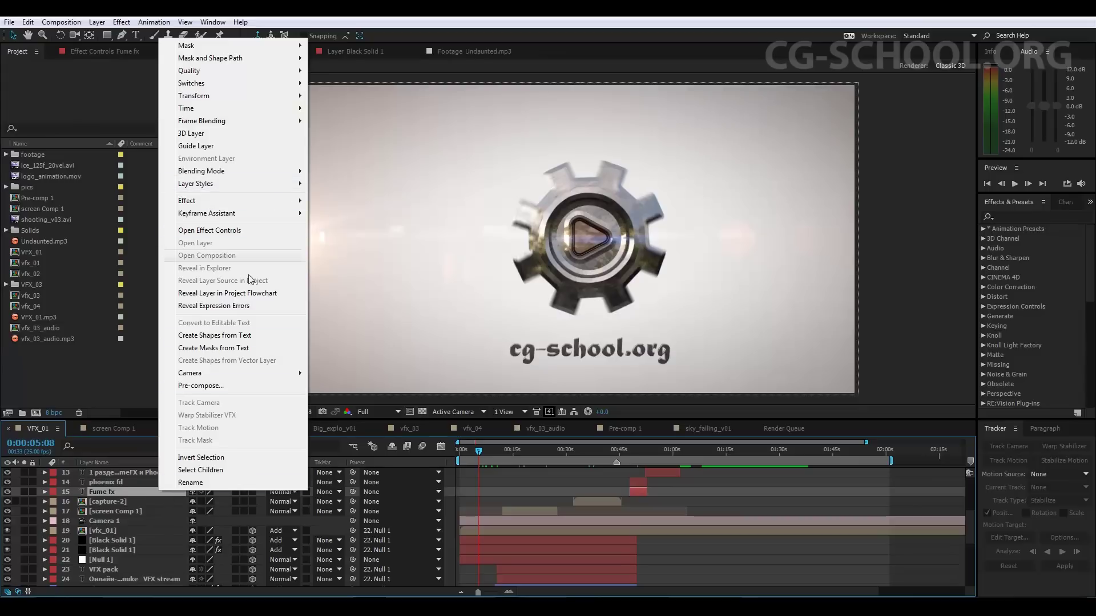
left_click(123, 494)
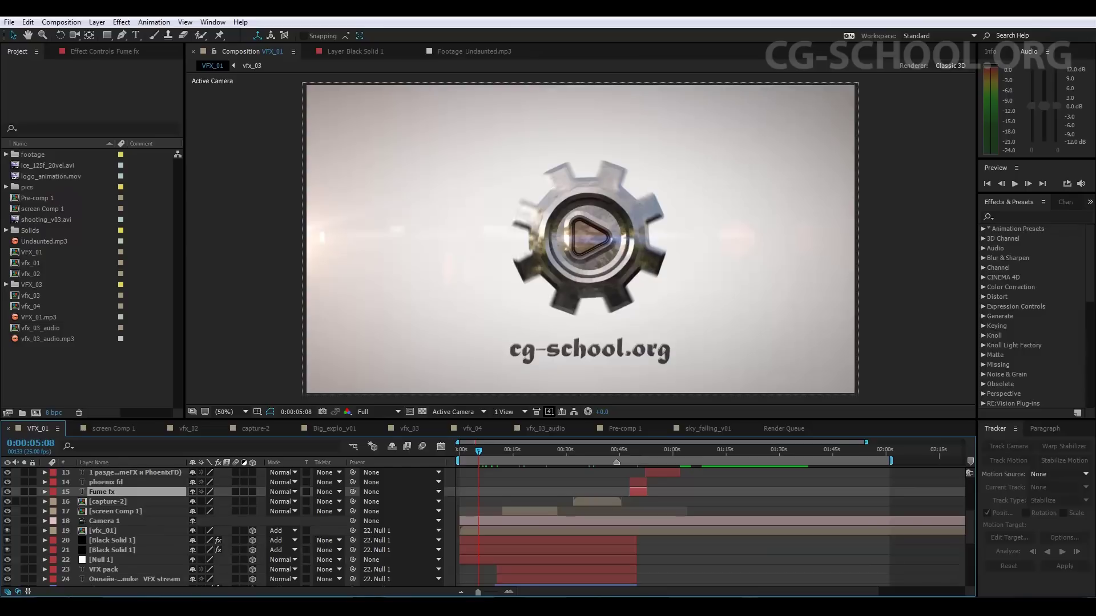
Step: Select layer 13, scrub to the NUKE list at 0:00:11:22, and select logo_animation
left_click(141, 474)
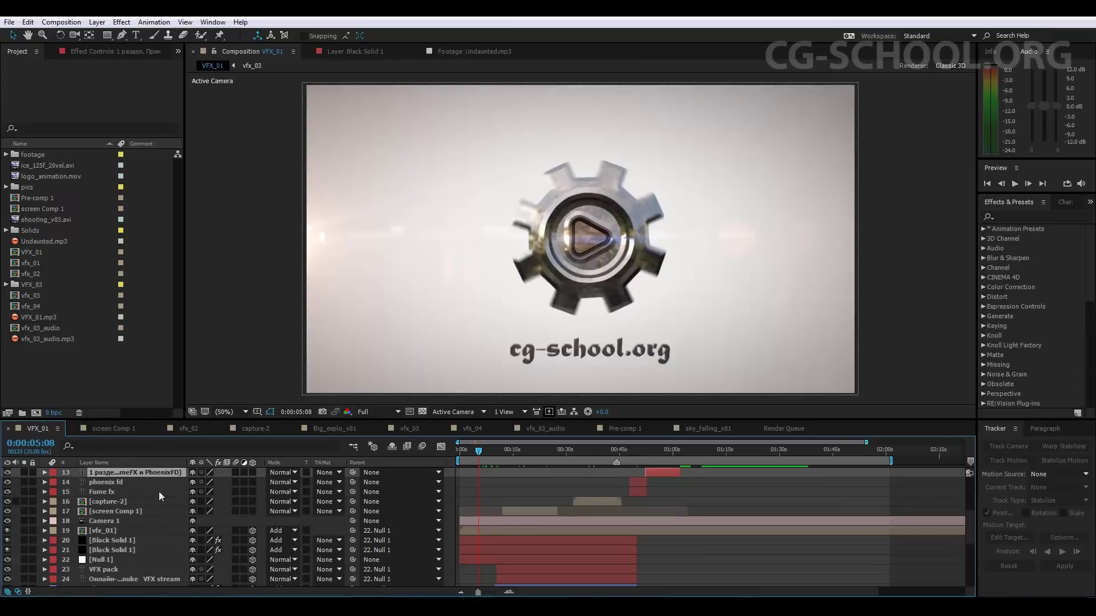
scroll(146, 502, "up", 1)
scroll(146, 502, "up", 3)
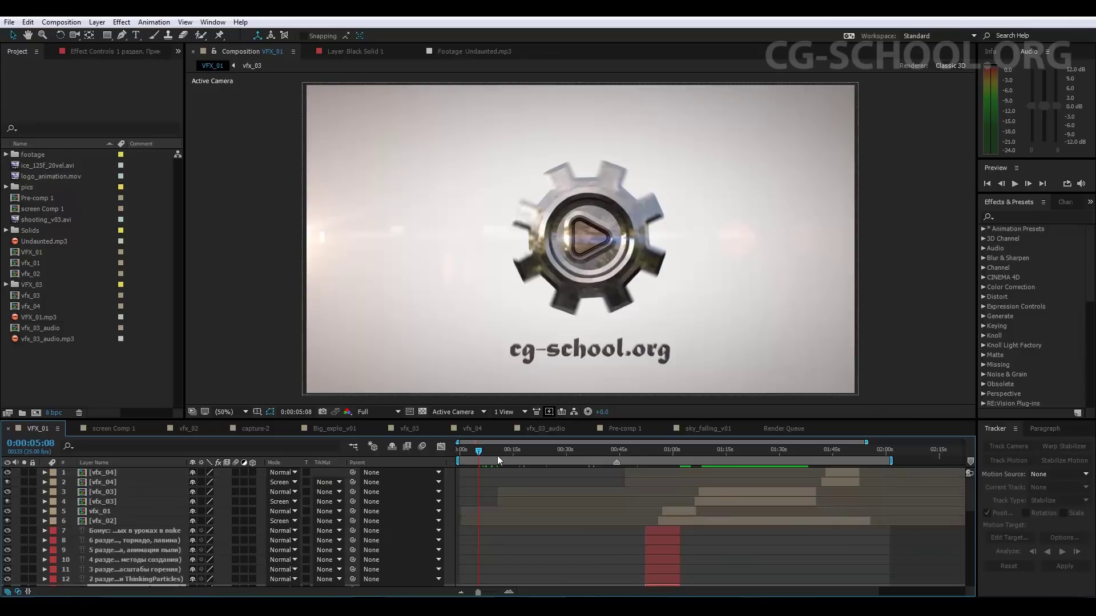
left_click(498, 456)
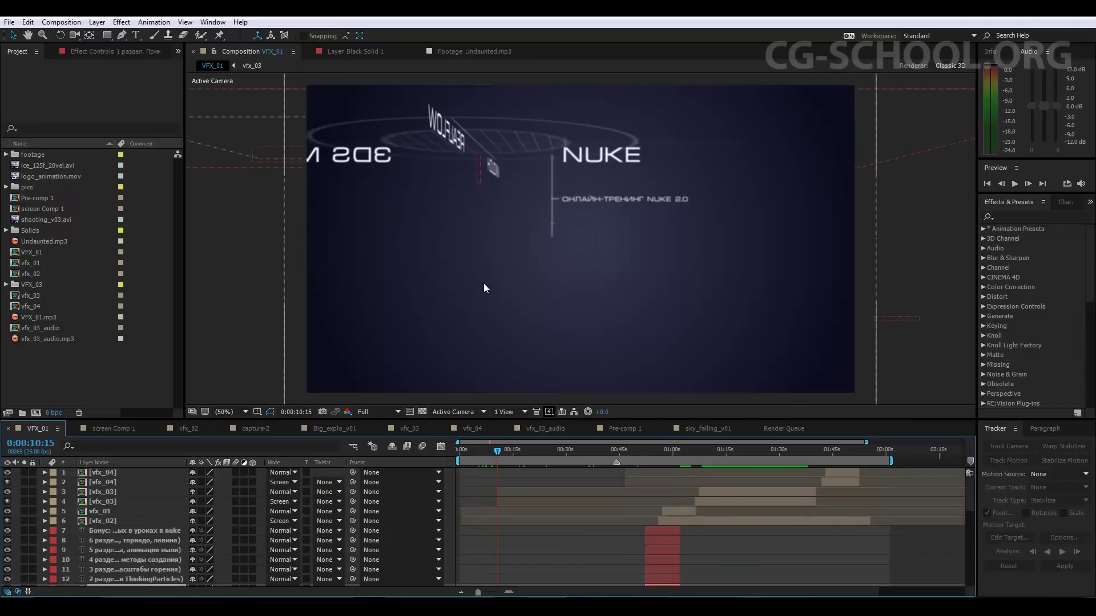
left_click_drag(497, 455, 501, 453)
left_click(610, 195)
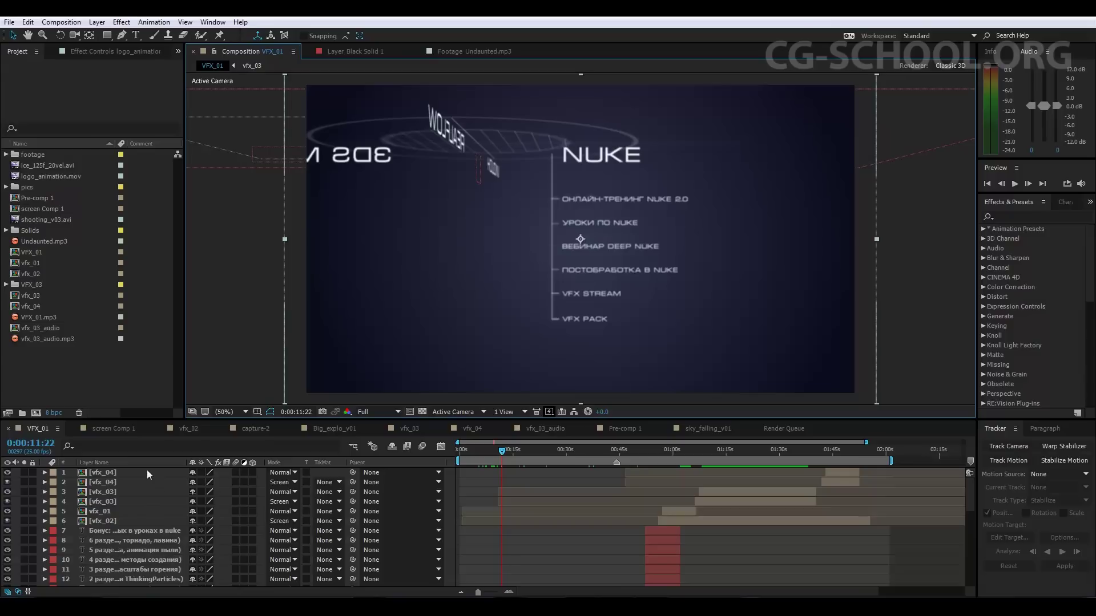
left_click(104, 492)
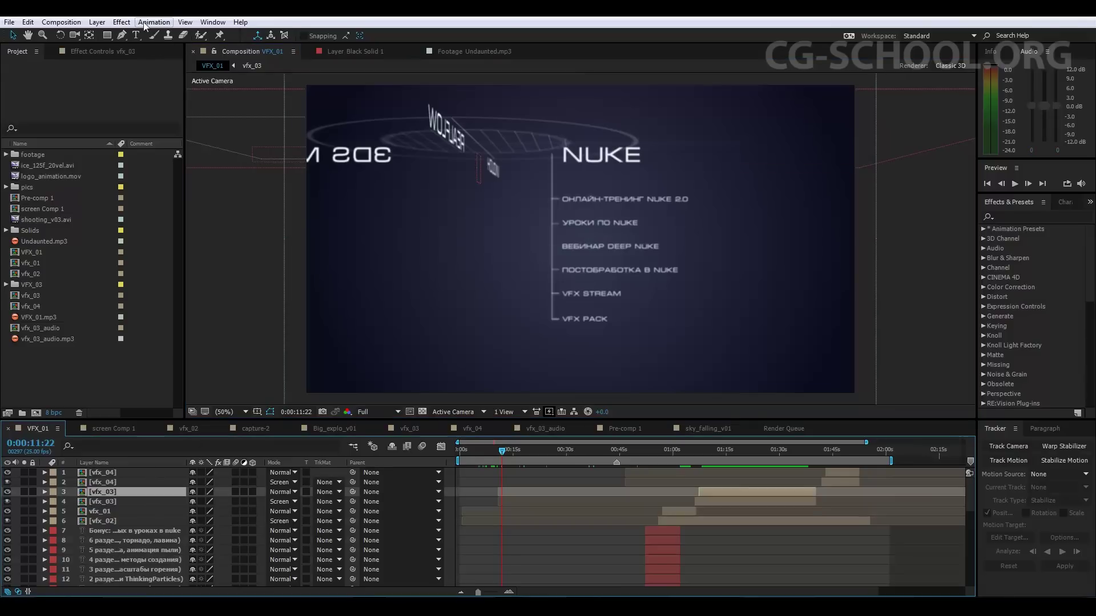
left_click(111, 23)
mouse_move(176, 418)
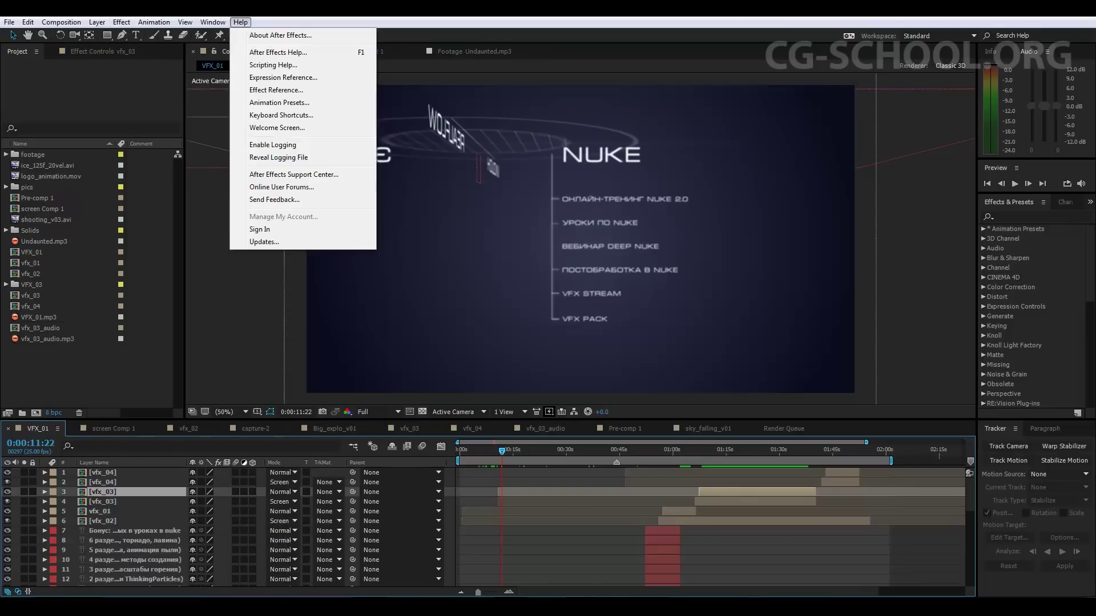
left_click(241, 22)
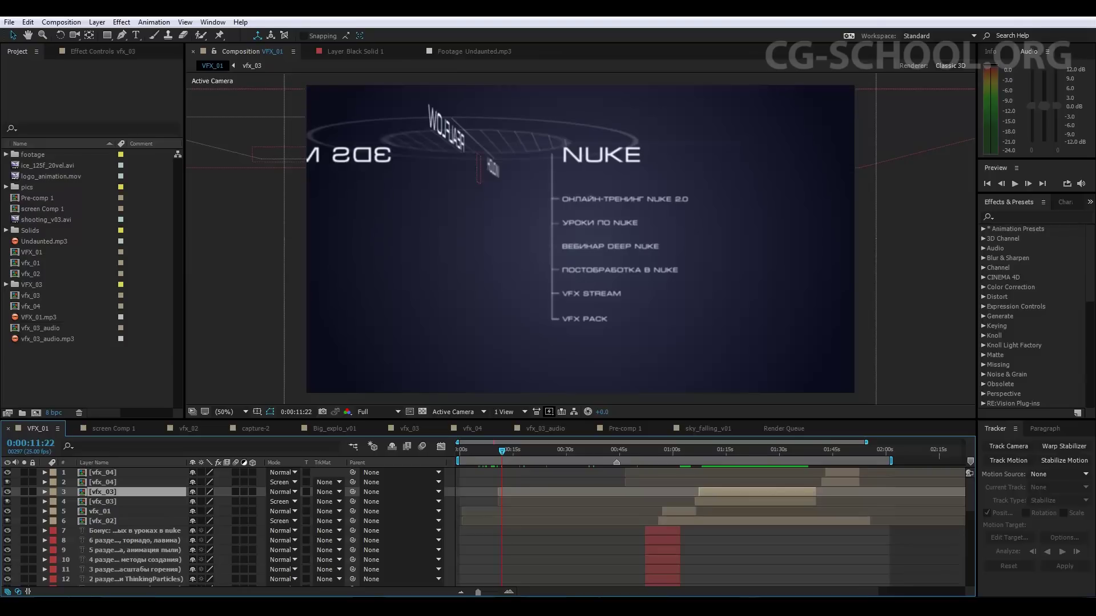
left_click(121, 22)
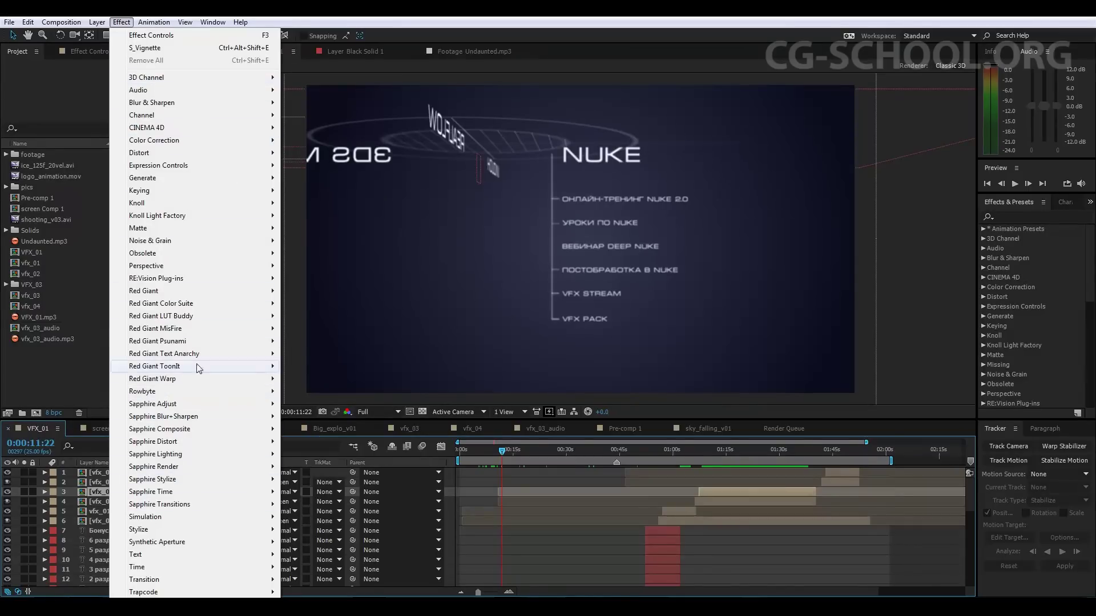
key("Escape")
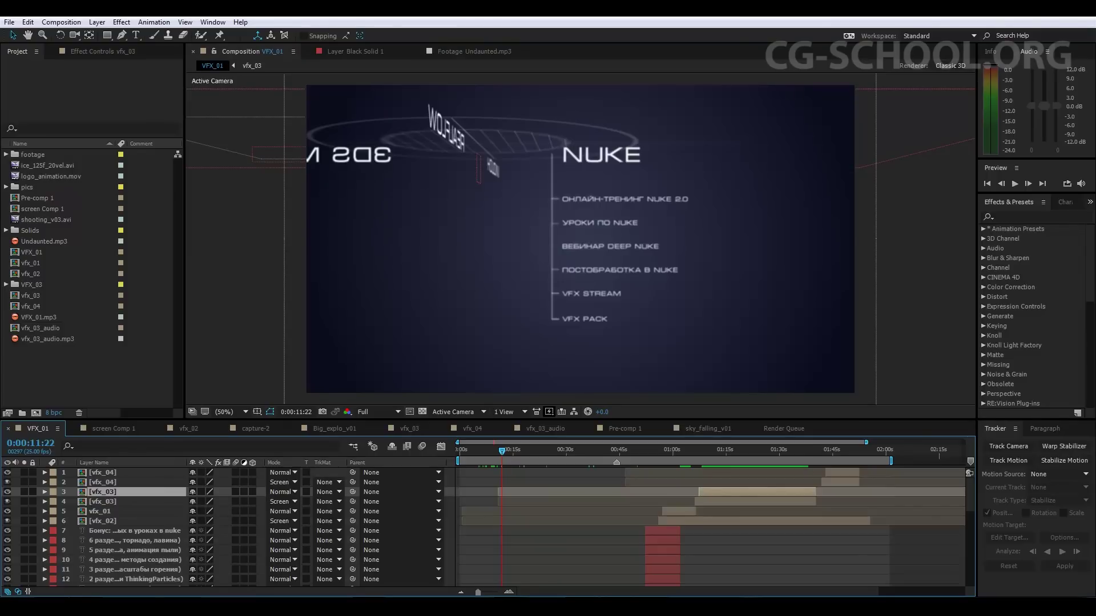
left_click(121, 22)
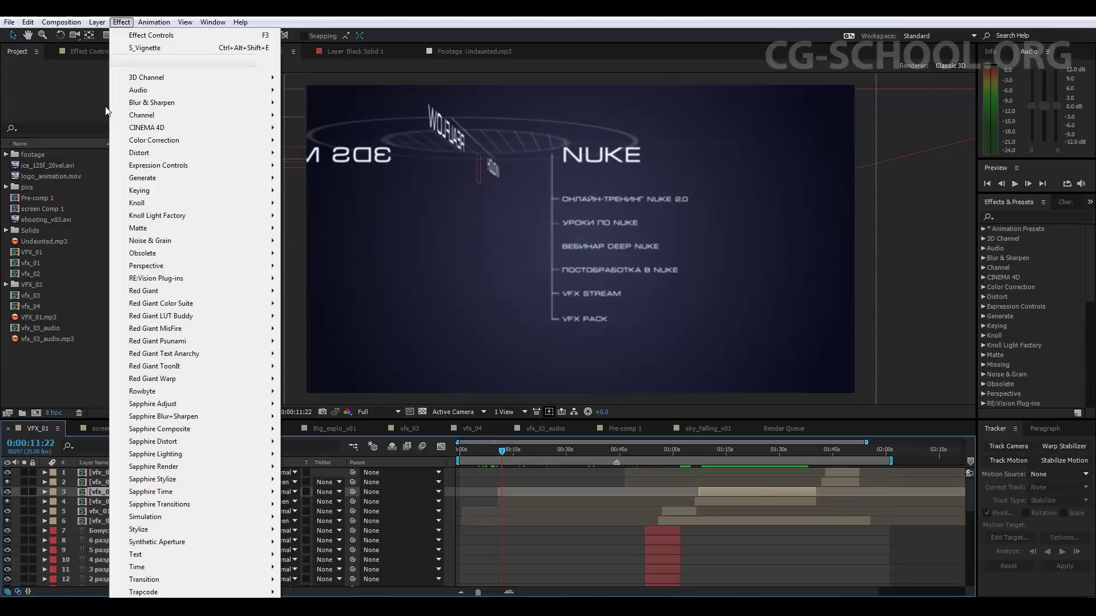
key("Escape")
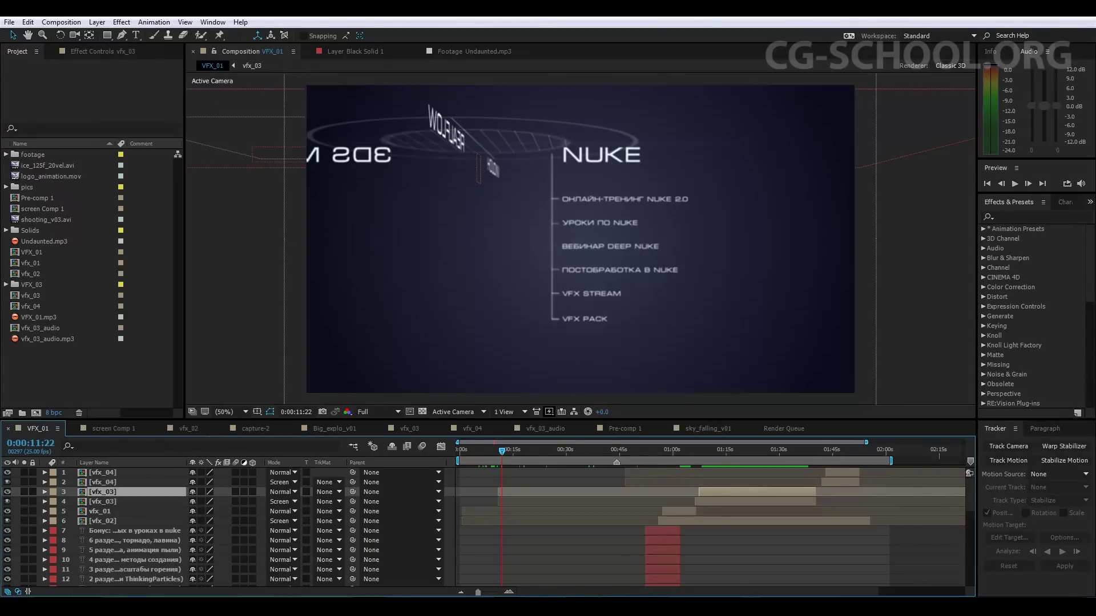
mouse_move(1091, 250)
left_mouse_down()
mouse_move(1091, 278)
mouse_move(1090, 240)
left_mouse_up()
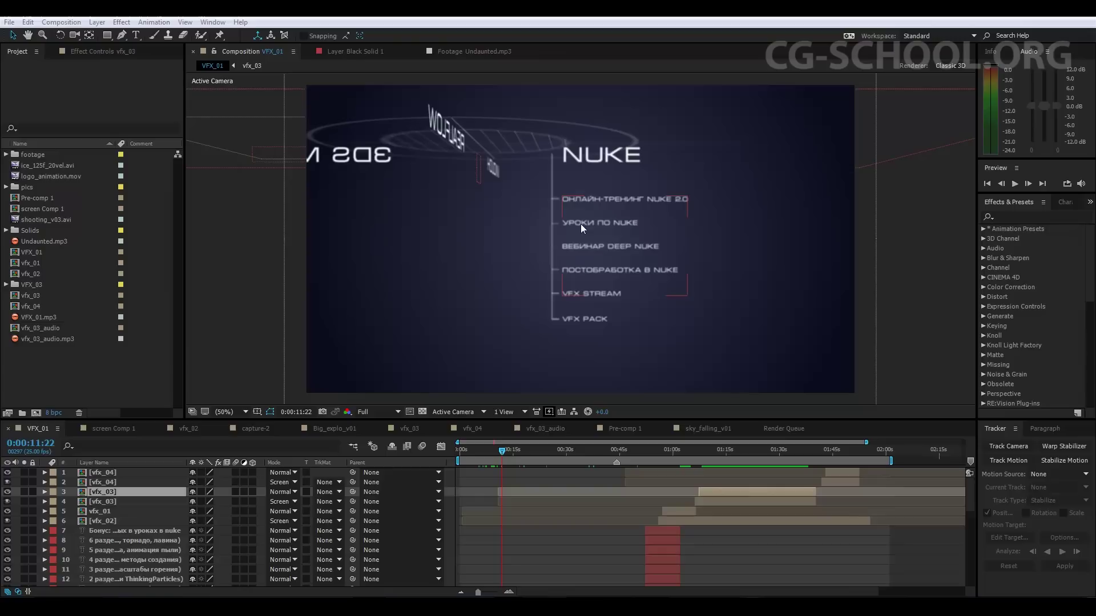
Step: Select vfx_04, scrub to 0:01:03:08, then back to the logo frame at 0:00:05:12
left_click(123, 474)
left_click(125, 484)
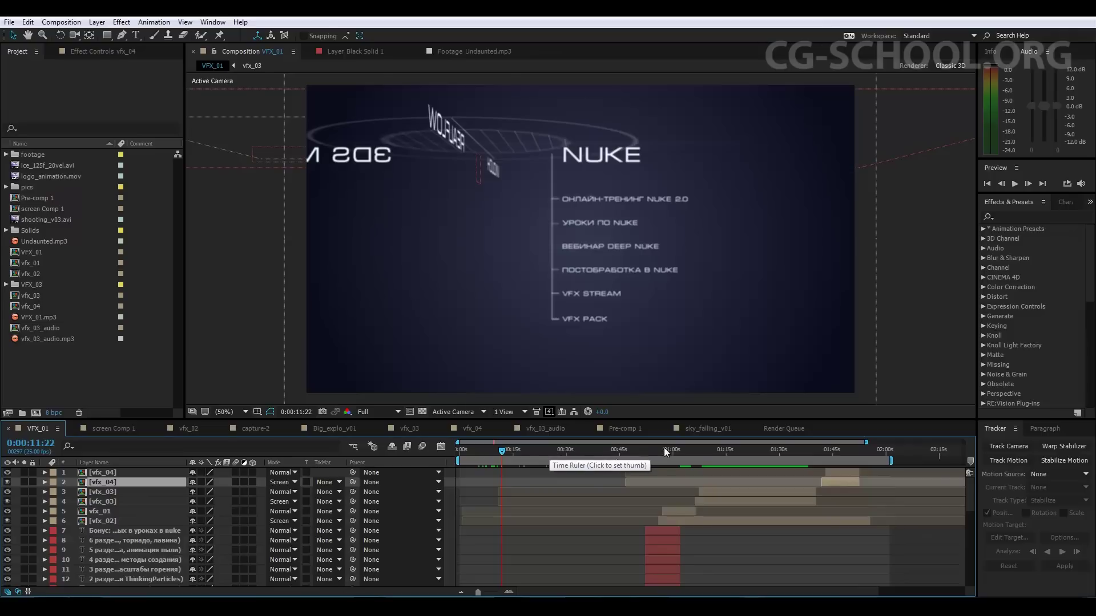
left_click_drag(670, 450, 685, 452)
left_click(484, 451)
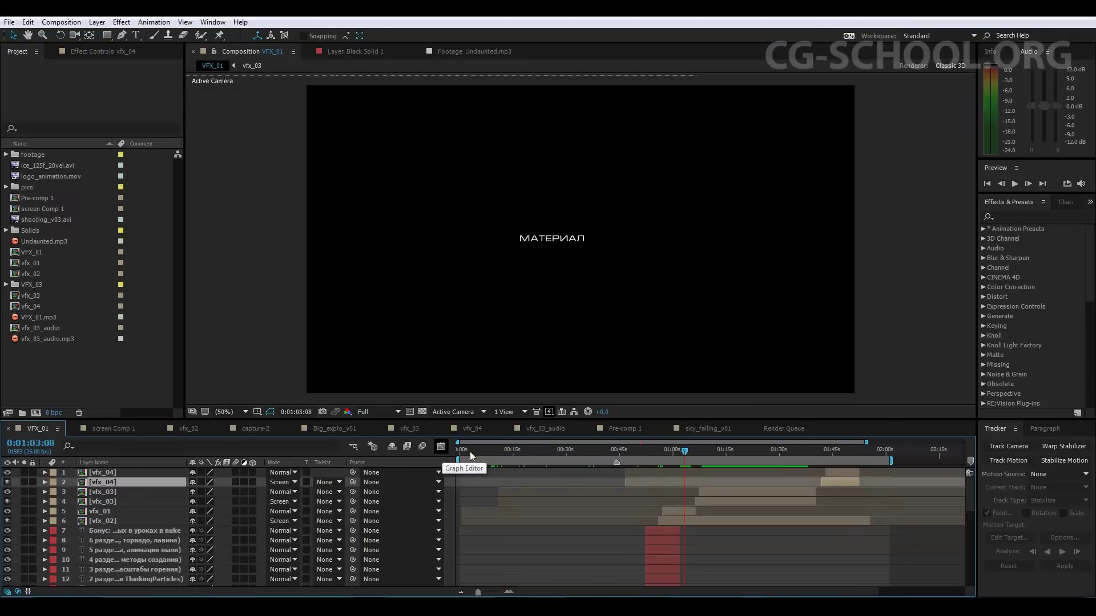
left_click_drag(494, 450, 479, 456)
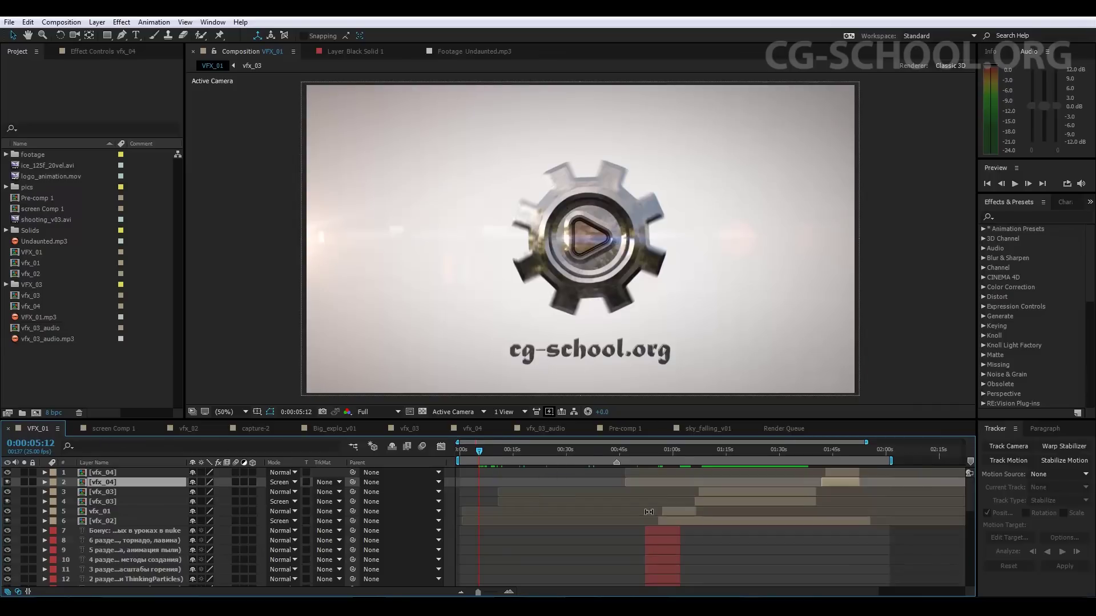
scroll(810, 509, "down", 2)
scroll(677, 523, "down", 6)
scroll(677, 522, "up", 3)
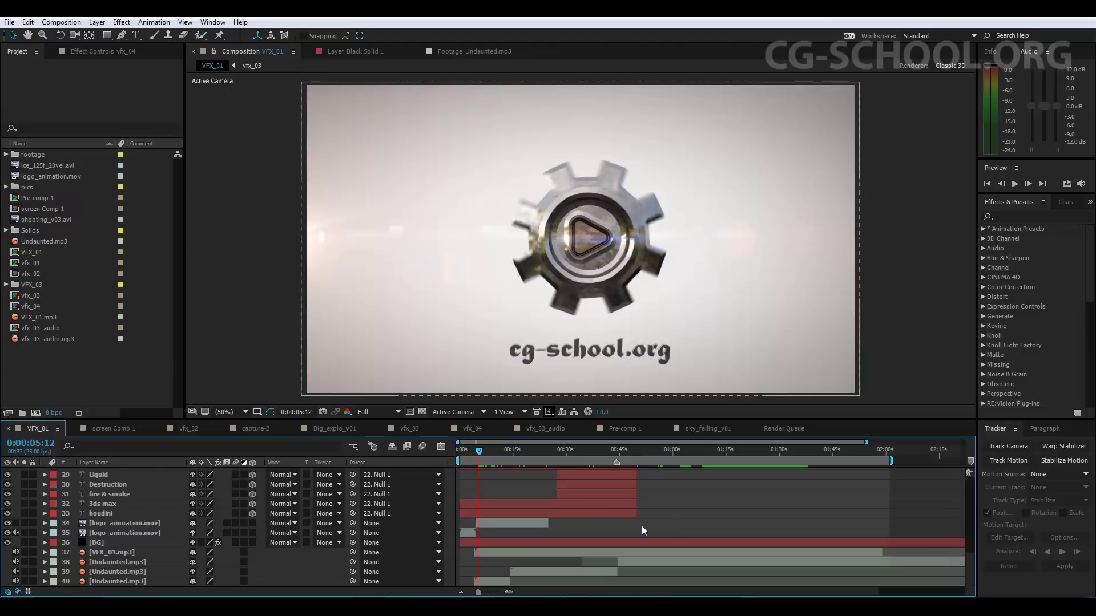
scroll(642, 526, "up", 3)
scroll(553, 489, "down", 2)
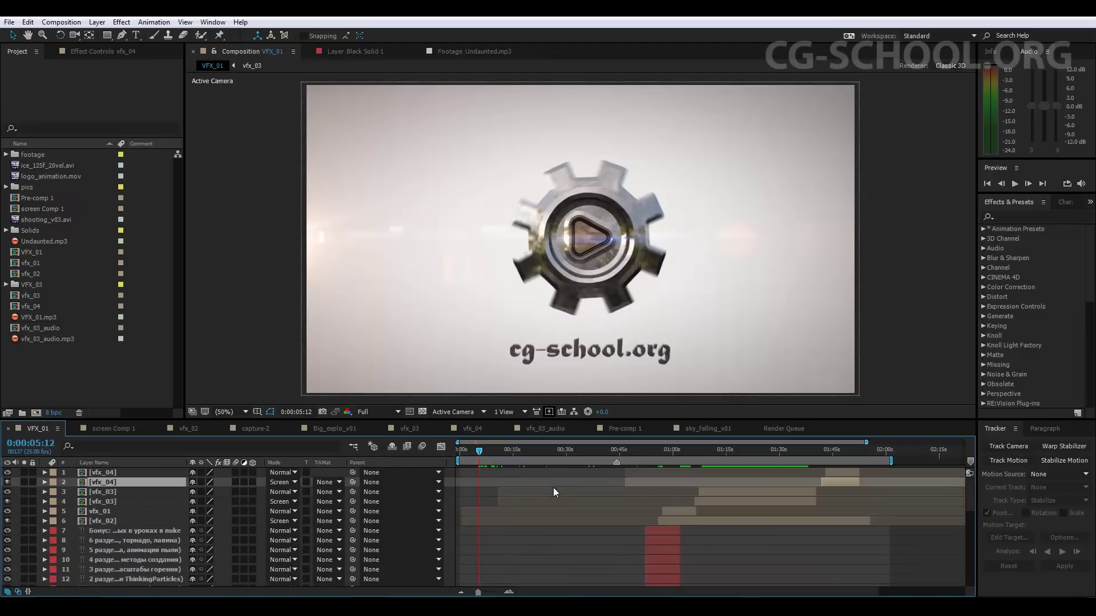
scroll(553, 489, "down", 2)
scroll(553, 489, "down", 2)
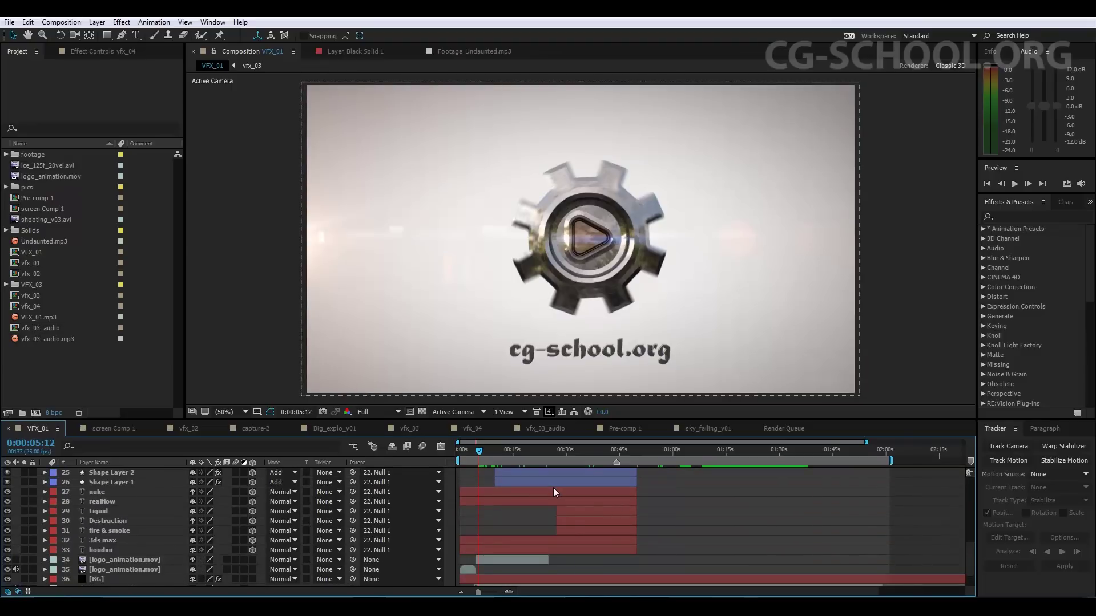
left_click_drag(966, 551, 983, 468)
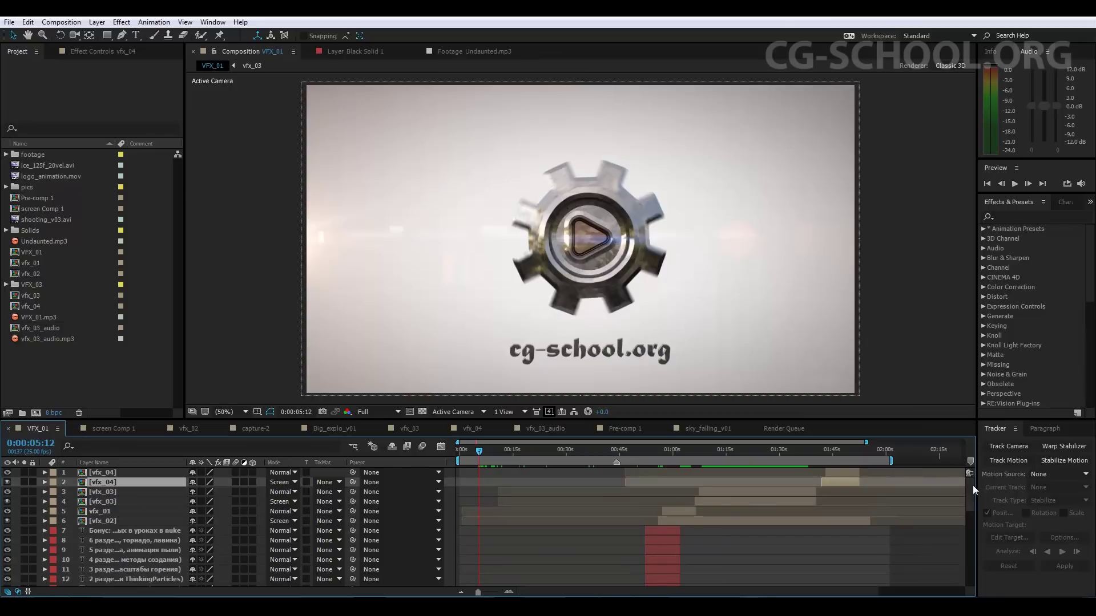
left_click_drag(969, 524, 969, 577)
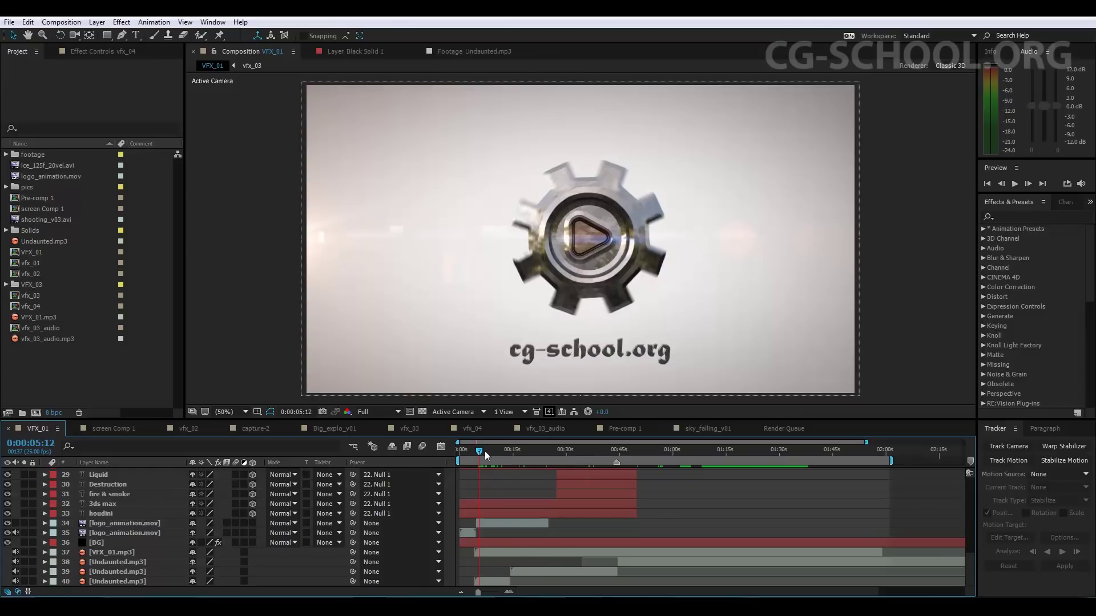
left_click(103, 386)
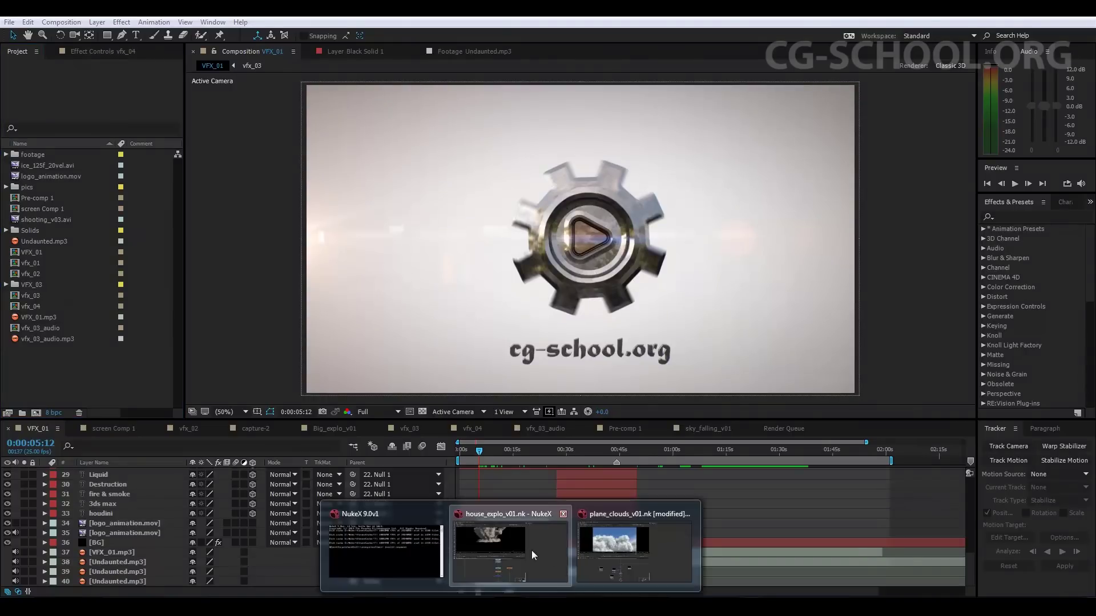
Step: Switch to NukeX, select ShuffleCopy4, and zoom out to frame the CLOUDS and PLANE_01 backdrops
left_click(532, 551)
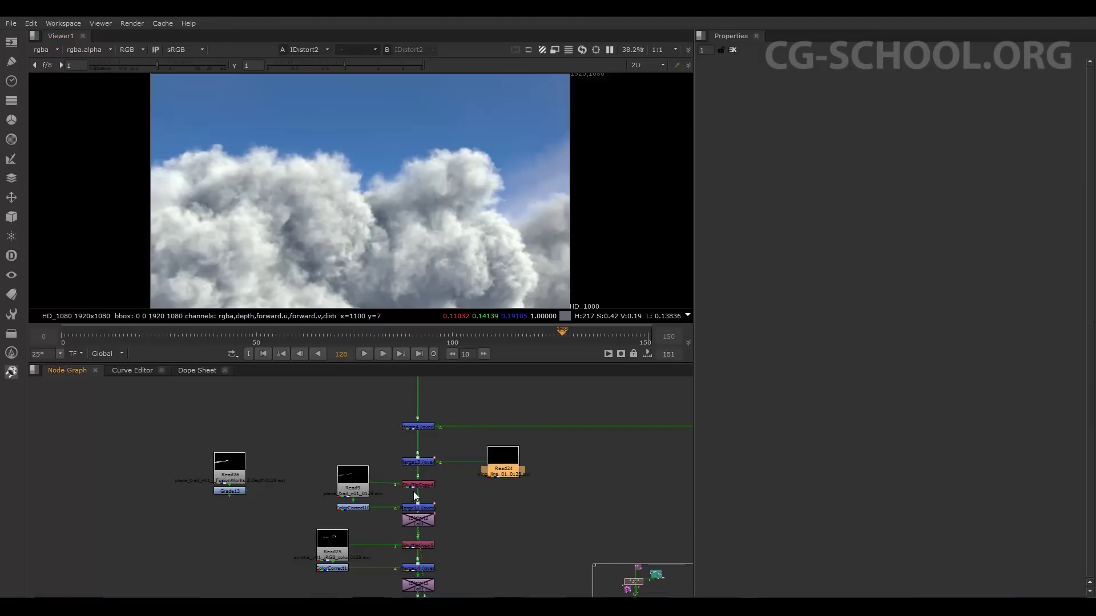
left_click_drag(420, 484, 420, 481)
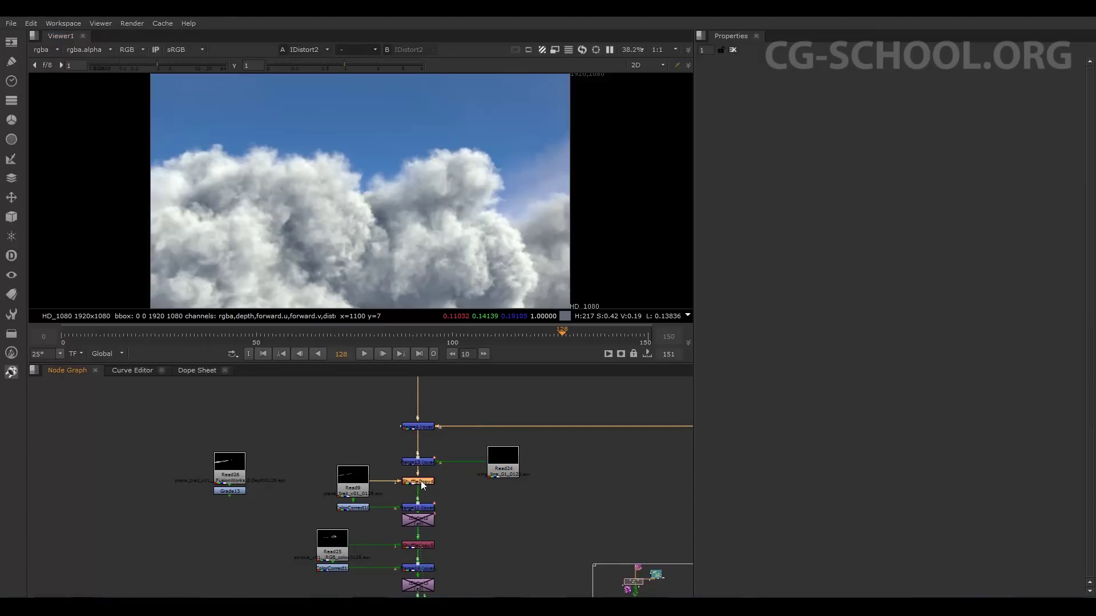
scroll(460, 422, "down", 2)
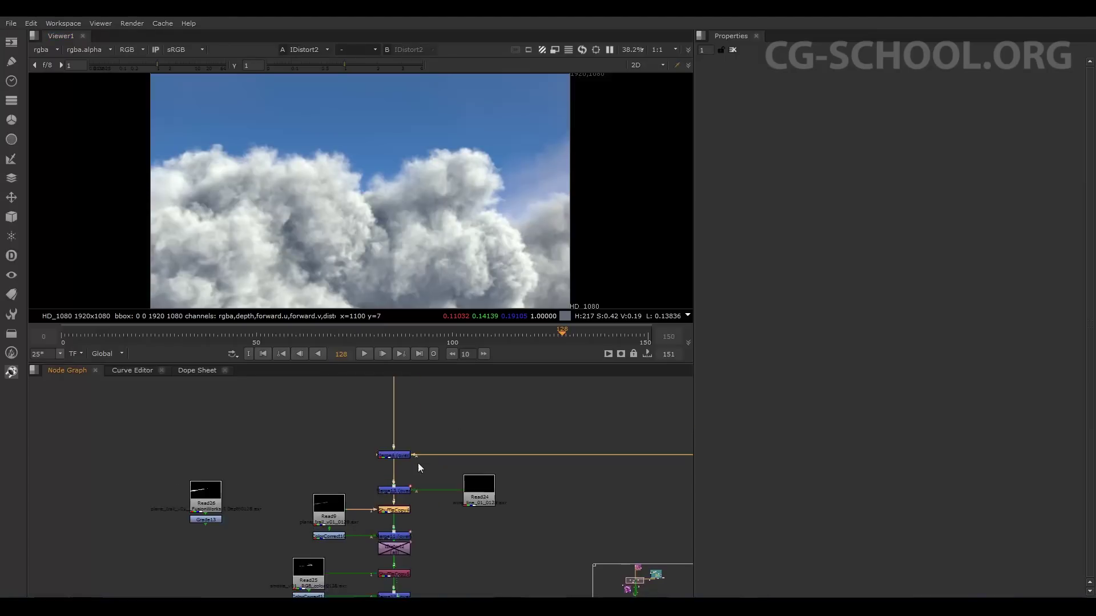
left_click_drag(417, 463, 379, 523)
mouse_move(342, 491)
left_mouse_down()
mouse_move(294, 484)
mouse_move(360, 527)
left_mouse_up()
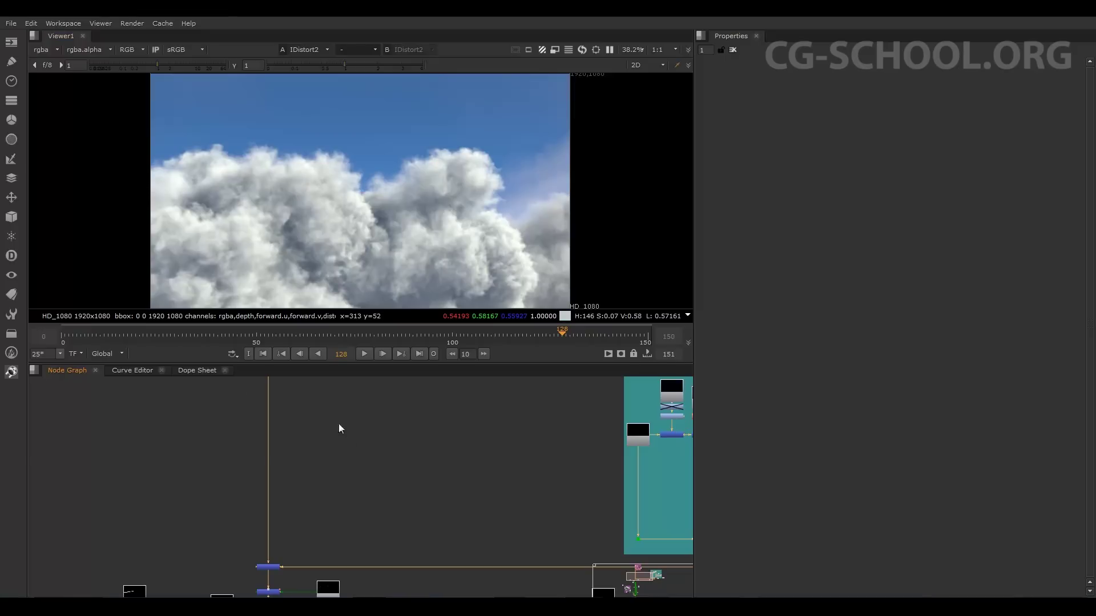
left_click_drag(339, 428, 398, 519)
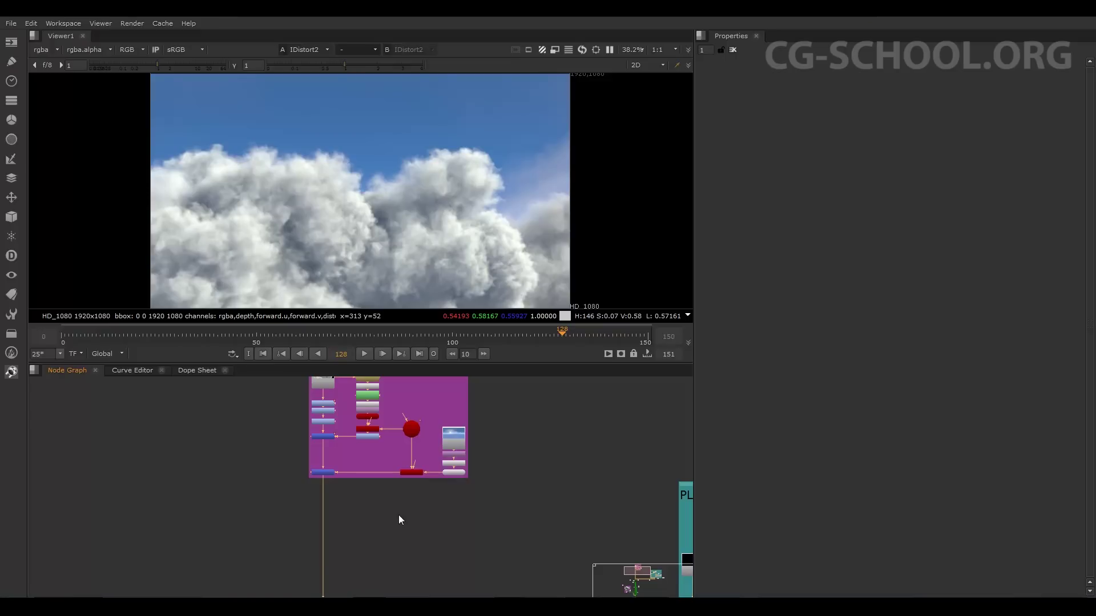
left_click_drag(506, 523, 443, 553)
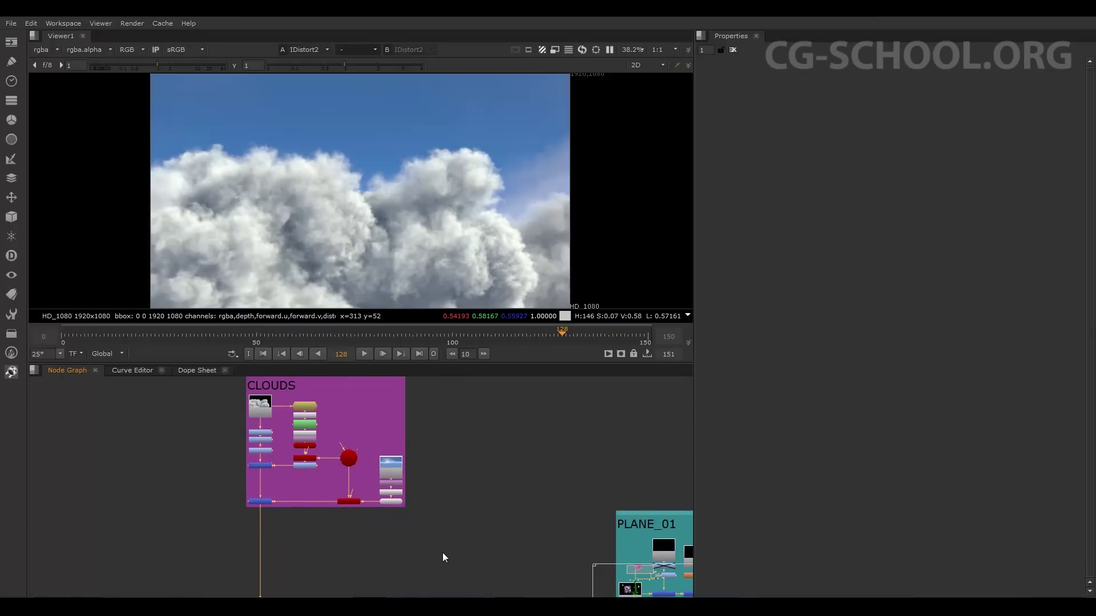
left_click_drag(443, 553, 446, 547)
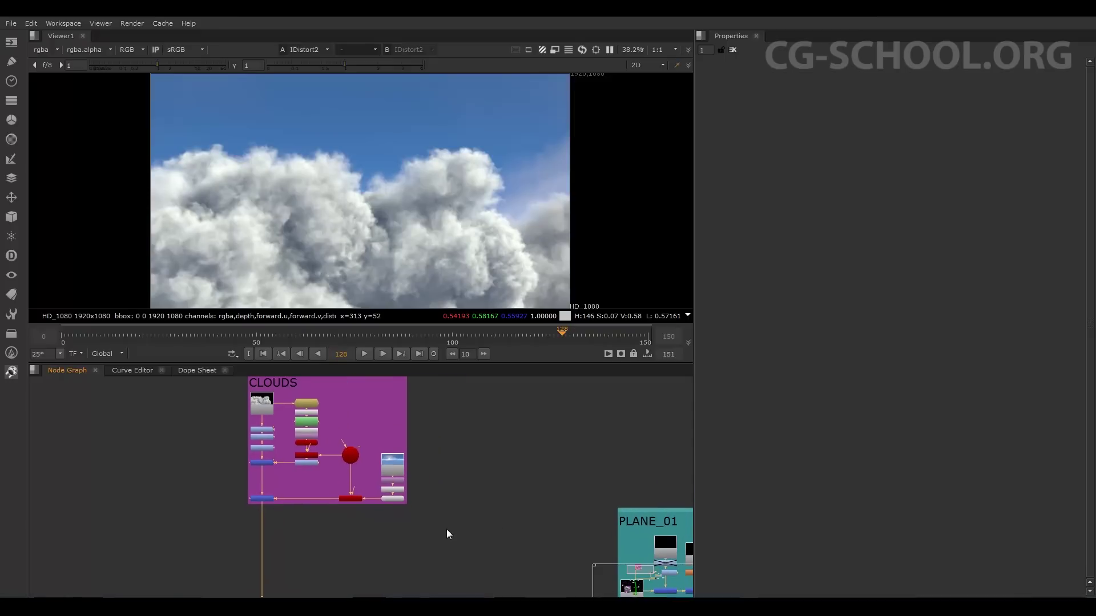
Step: Open the clouds Read1 settings, then pan to PLANE_01 and view Read11
double_click(266, 407)
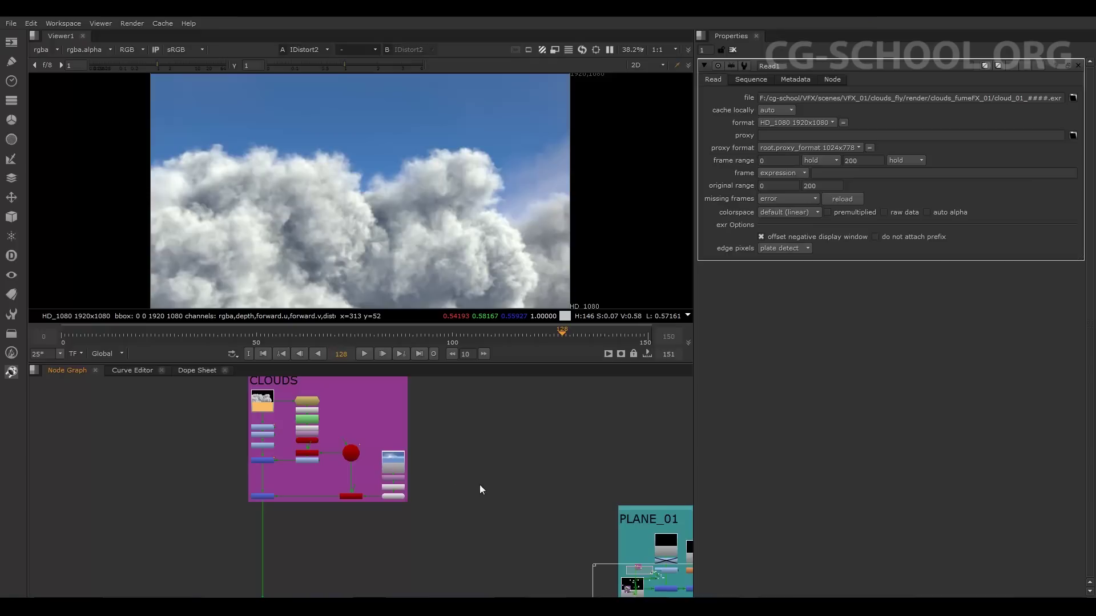
left_click_drag(480, 484, 293, 388)
key("1")
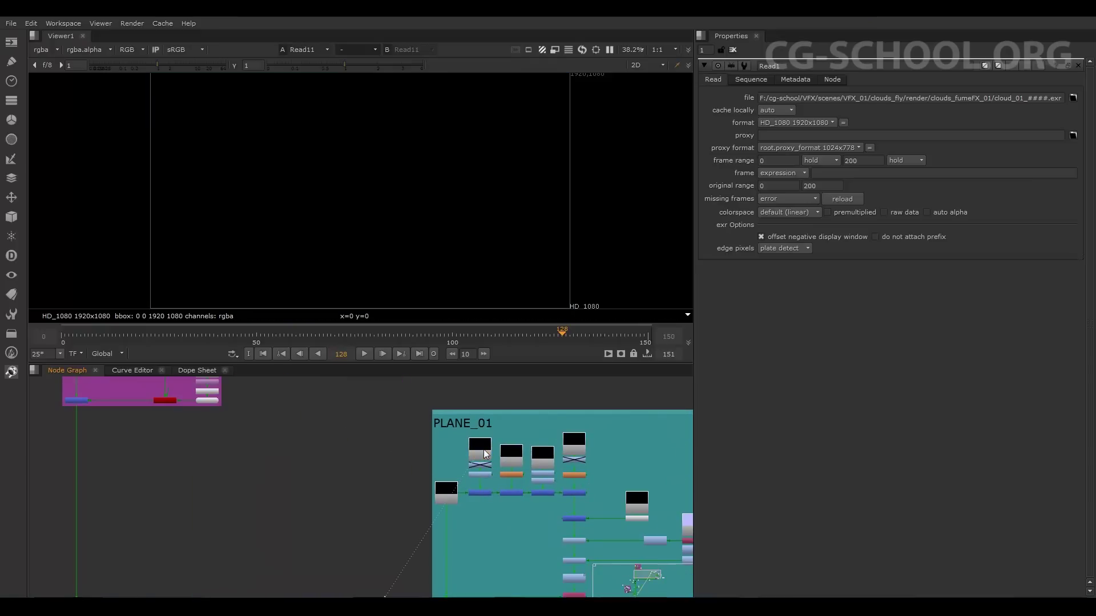
Step: Check Read11's colorspace, leaving it at default (linear), then select Merge8
double_click(483, 446)
left_click(808, 210)
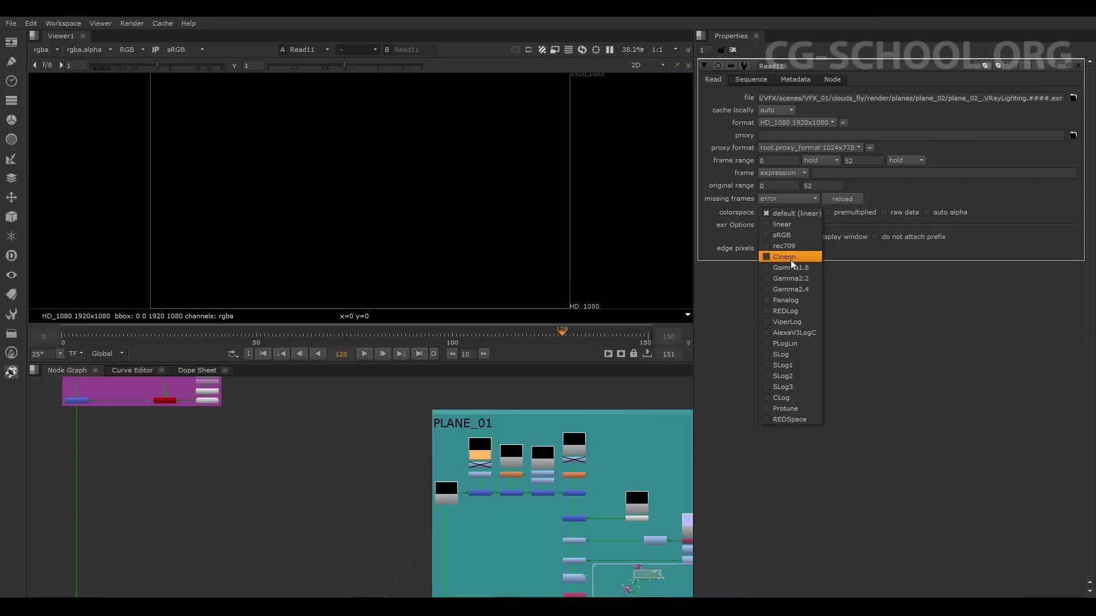
left_click(483, 451)
left_click(581, 495)
Step: View Merge8's jet image and step through frames 35, 46 and 48, settling on 44
key("1")
left_click(221, 337)
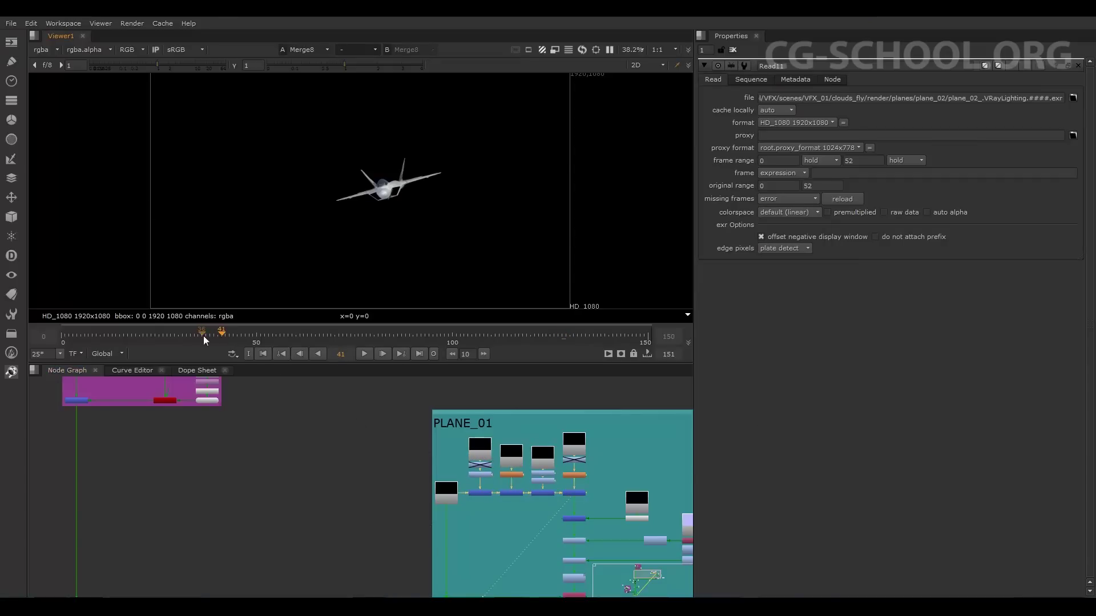
left_click(180, 334)
left_click(198, 335)
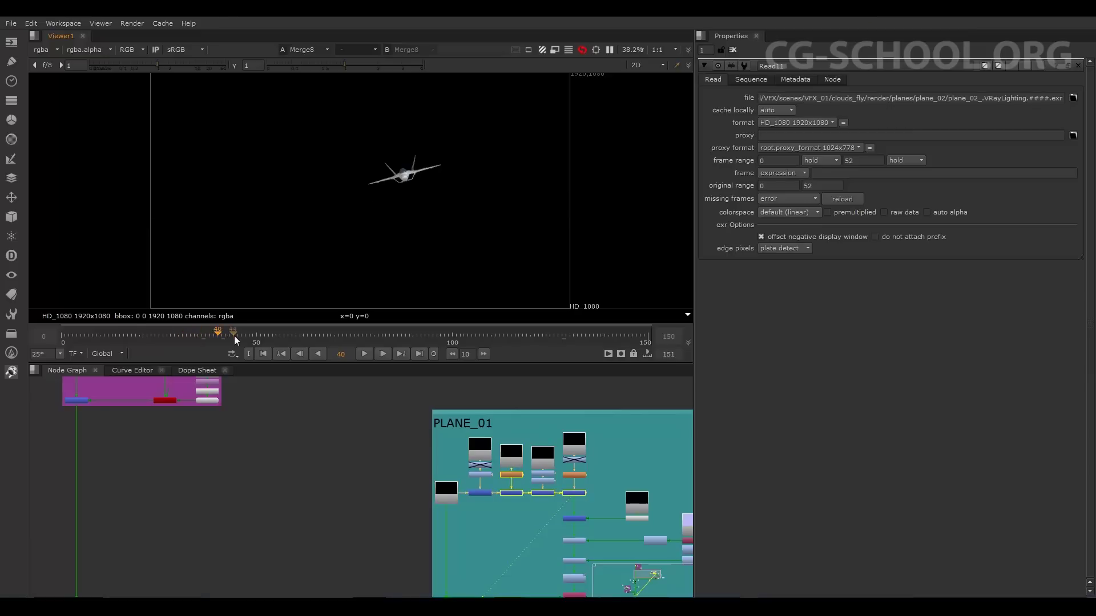
left_click(240, 336)
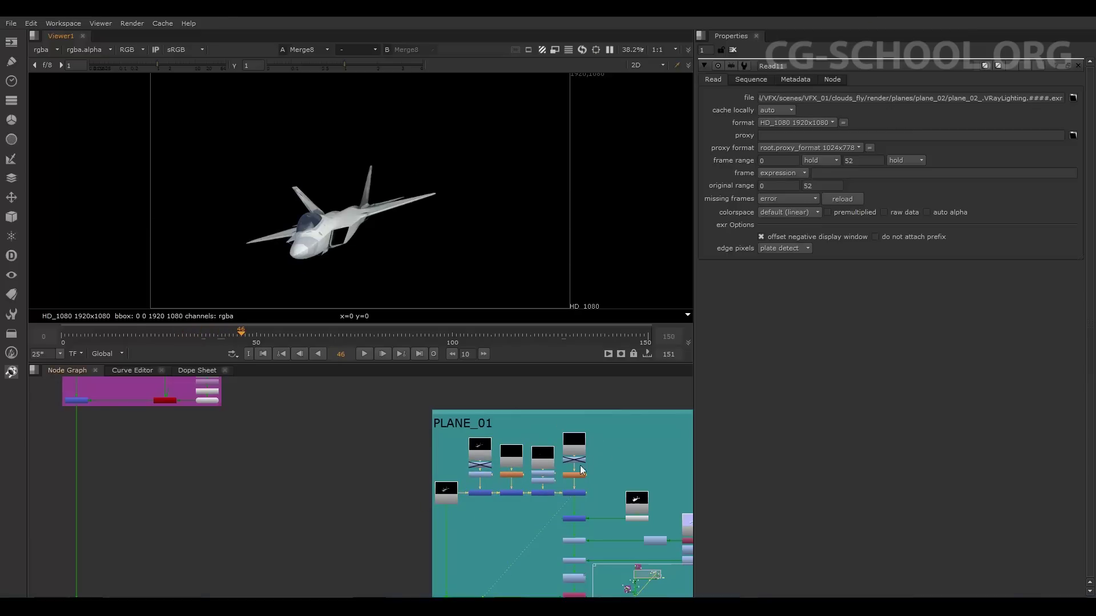
left_click_drag(548, 481, 536, 488)
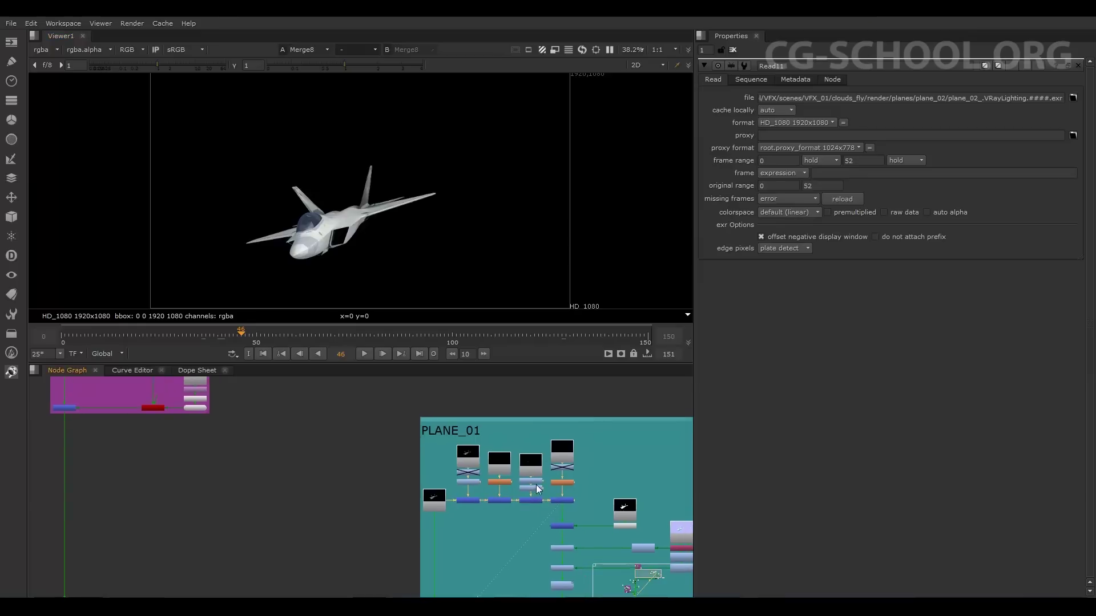
scroll(536, 484, "up", 5)
scroll(547, 539, "down", 1)
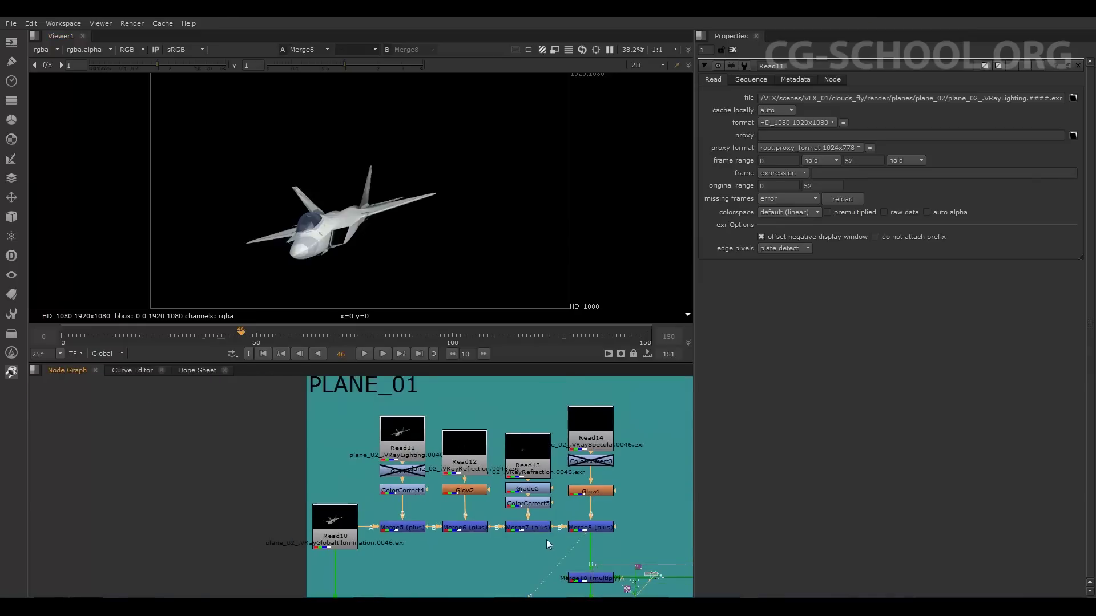
scroll(546, 539, "down", 1)
left_click(248, 337)
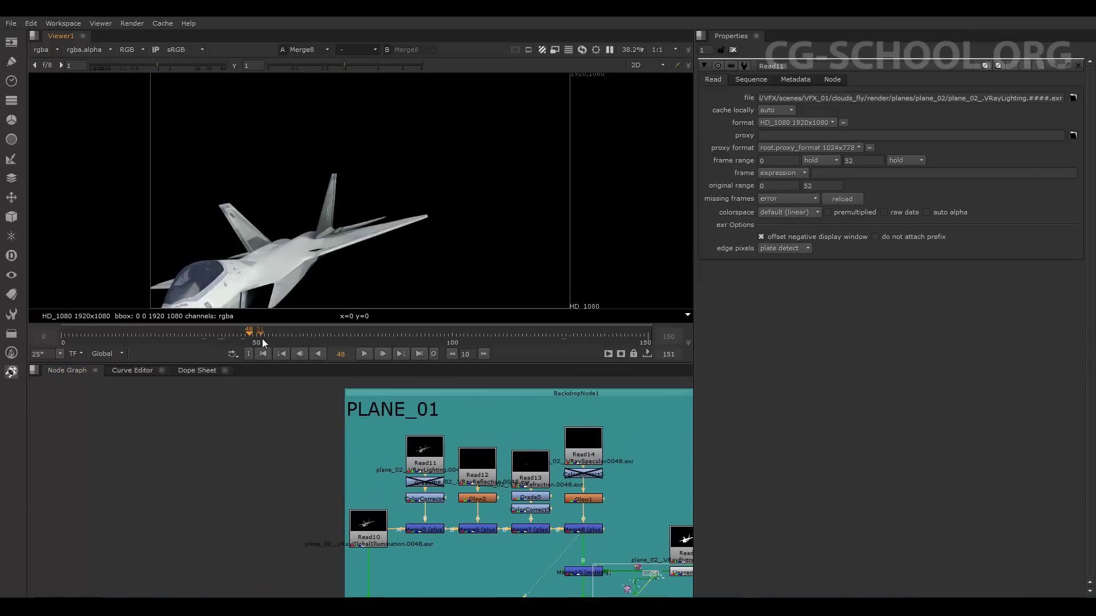
left_click(233, 337)
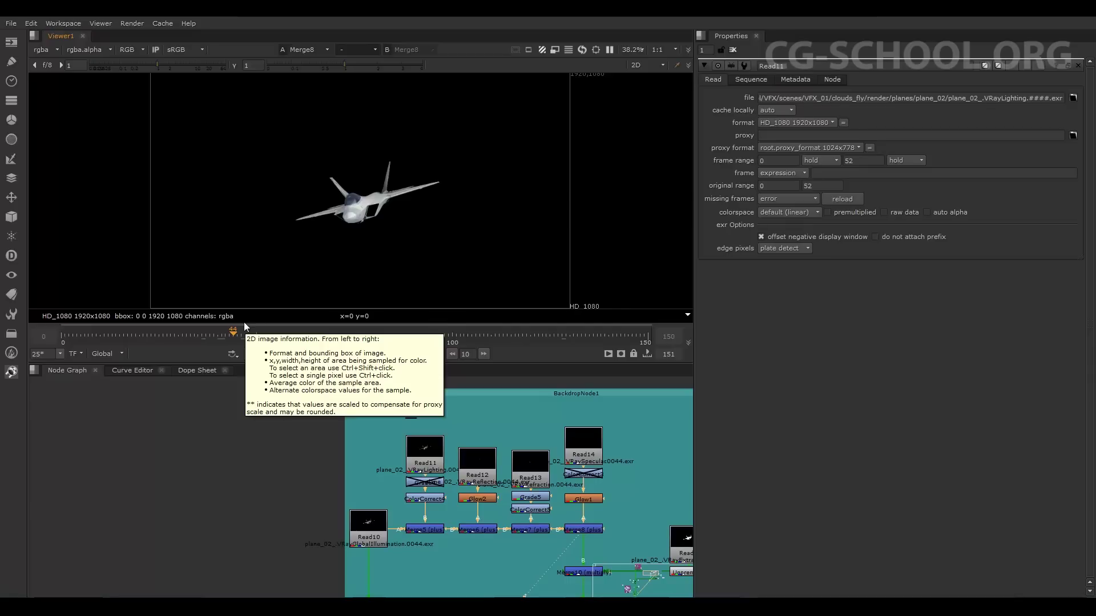
Step: Select the Read11 node and pan the Node Graph to the CLOUDS backdrop
left_click(416, 462)
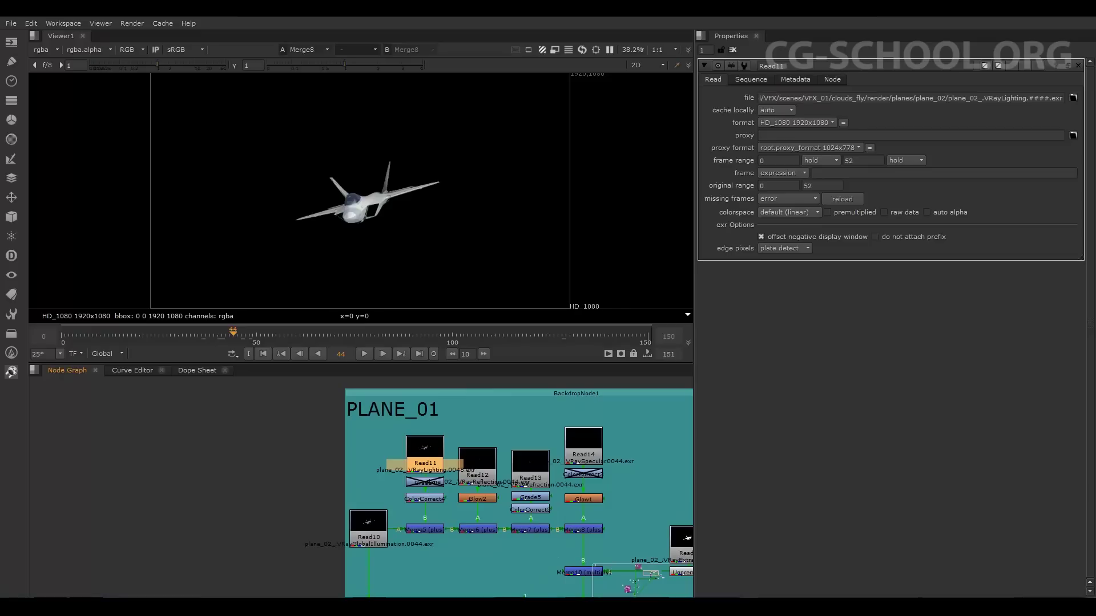
mouse_move(368, 606)
left_click_drag(192, 463, 508, 528)
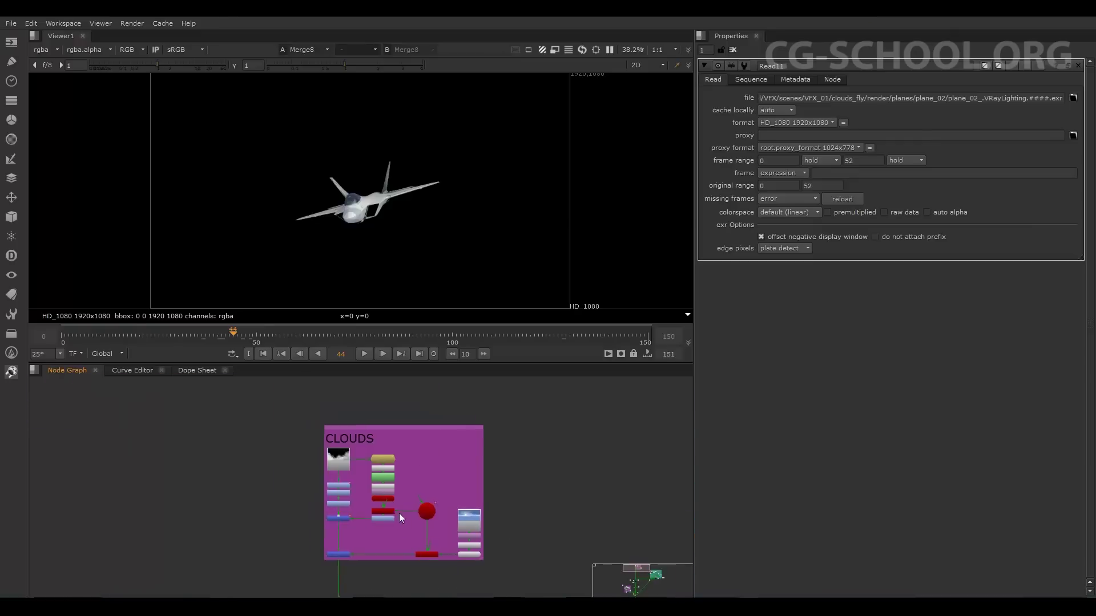
Step: View the Read1 cloud render, play it from the first frame, then scrub near frame 100
scroll(399, 513, "down", 1)
left_click(345, 471)
key("1")
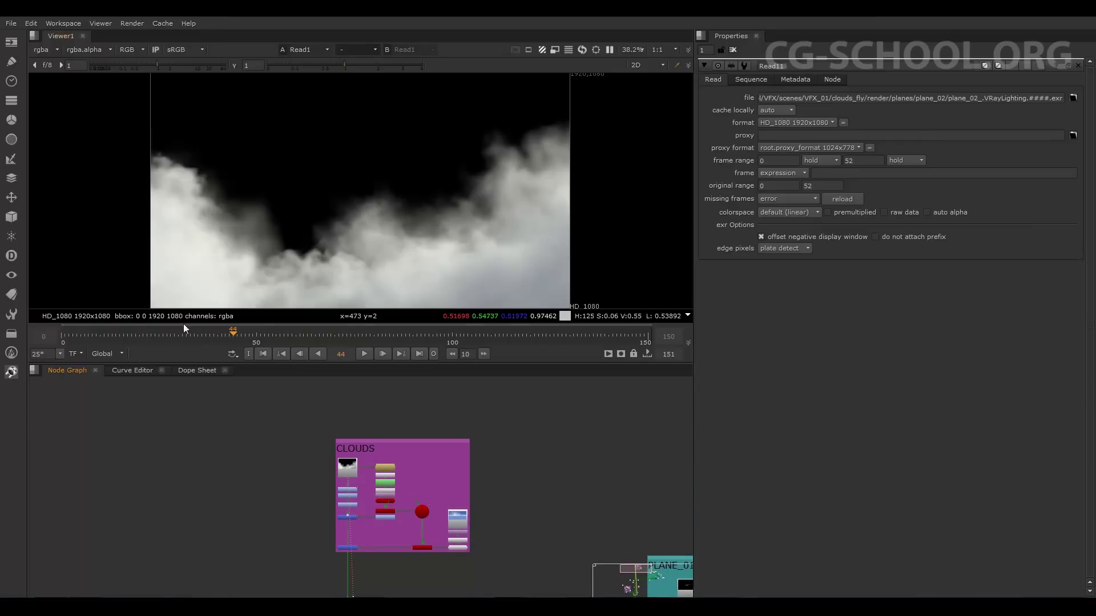
left_click_drag(183, 323, 70, 338)
left_click(258, 357)
left_click(366, 353)
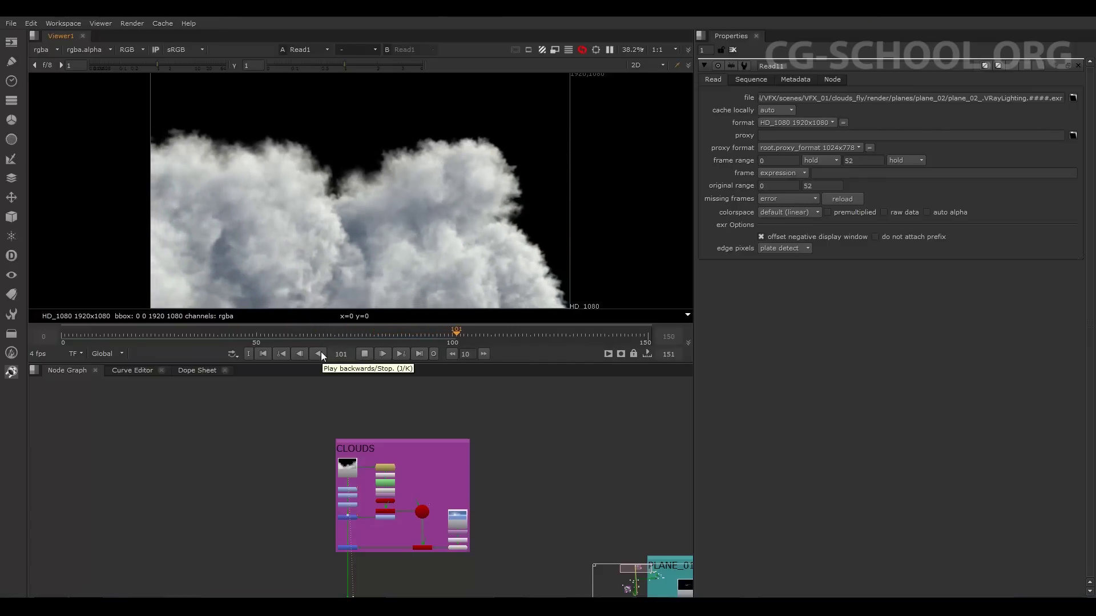
left_click(364, 354)
mouse_move(375, 341)
left_mouse_down()
mouse_move(479, 336)
mouse_move(448, 337)
left_mouse_up()
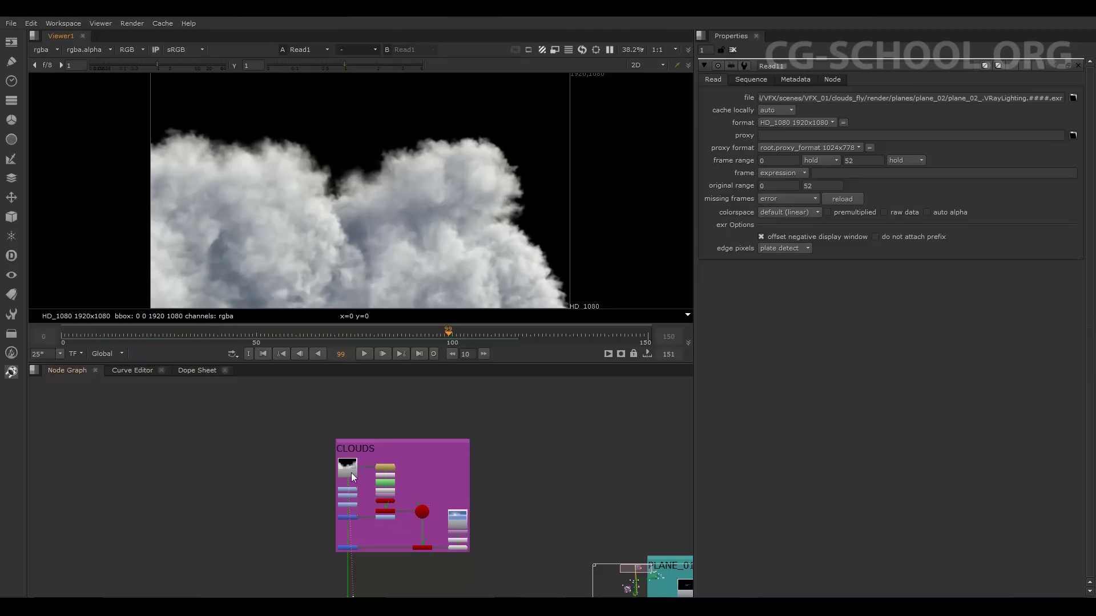
left_click_drag(349, 474, 325, 467)
Step: Replay the clouds from frame 40, stop at frame 76 and sample a cloud pixel
scroll(400, 502, "down", 2)
left_click_drag(456, 515, 444, 468)
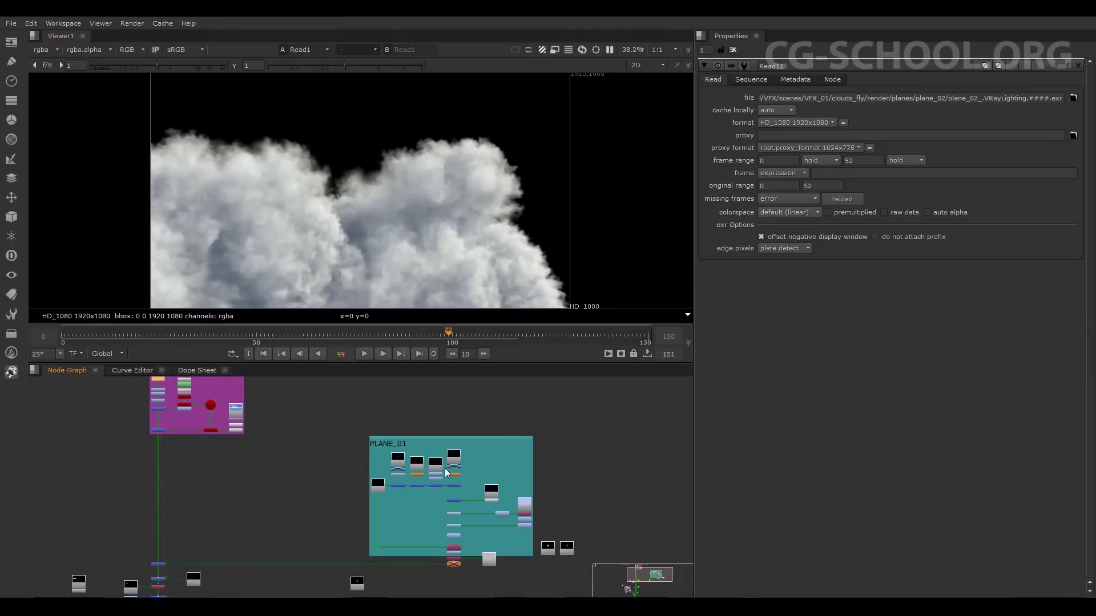
scroll(451, 477, "up", 2)
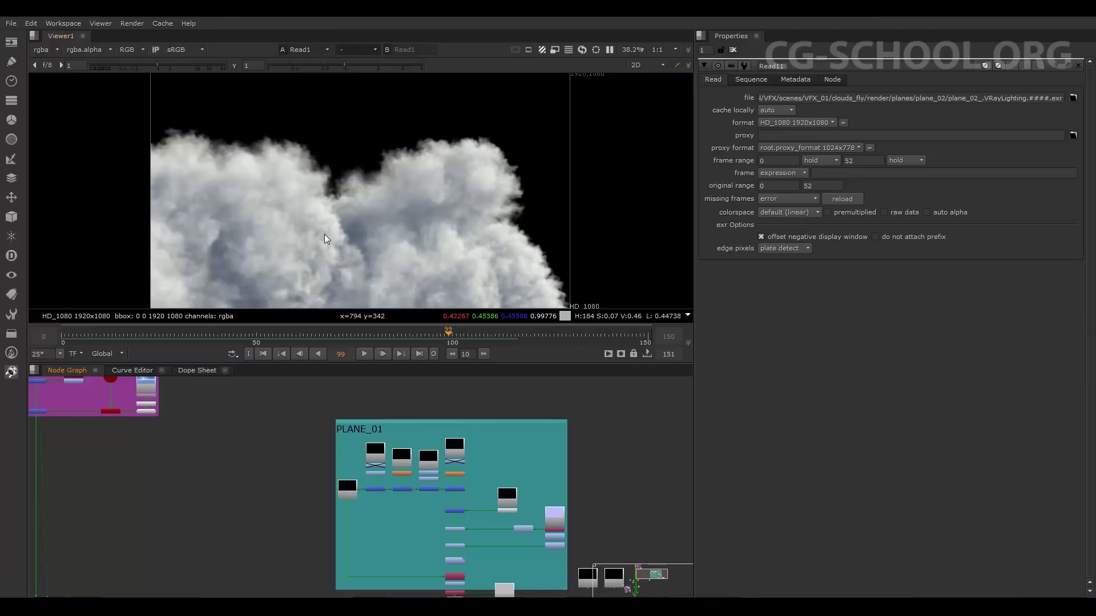
left_click(217, 337)
key("l")
key("k")
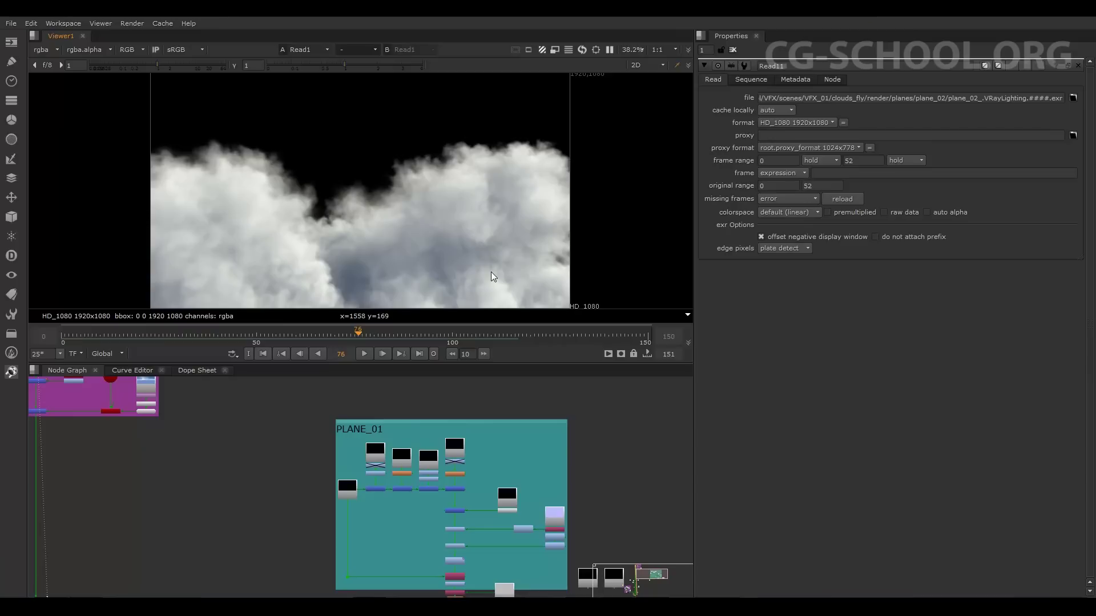
left_click(446, 285, "ctrl")
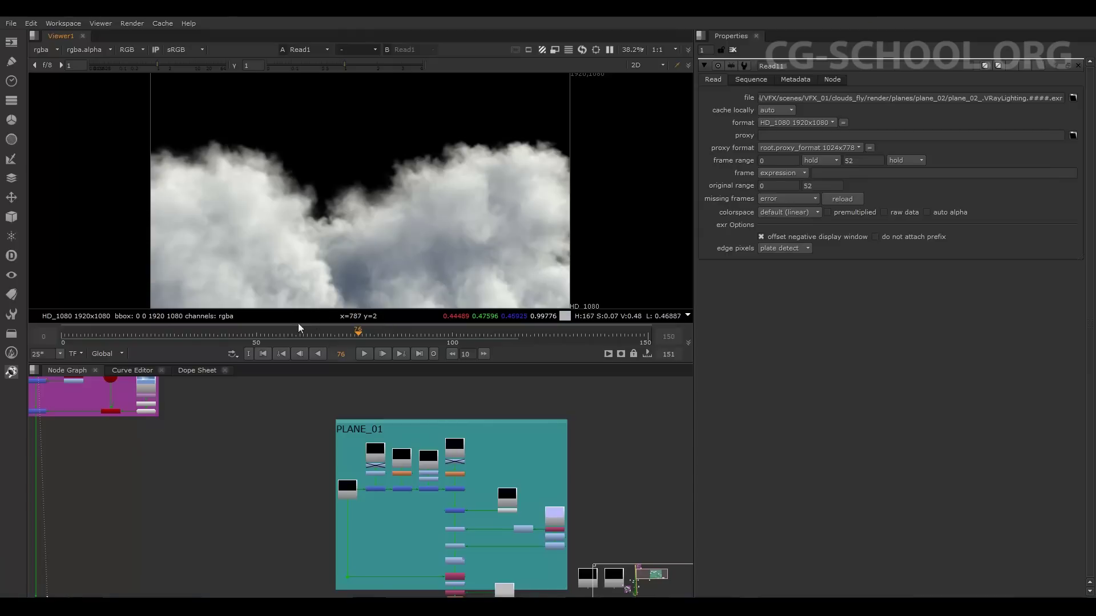
left_click_drag(232, 502, 339, 530)
scroll(339, 529, "down", 1)
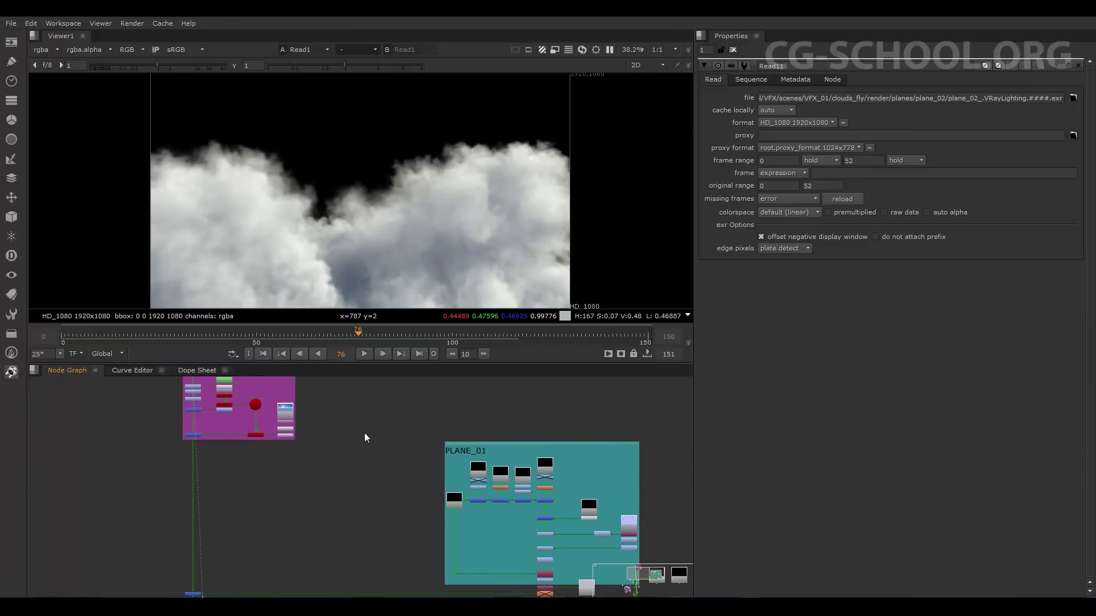
Step: View the Merge1 result, then the Merge4 clouds-over-blue-sky composite in the viewer
left_click(53, 53)
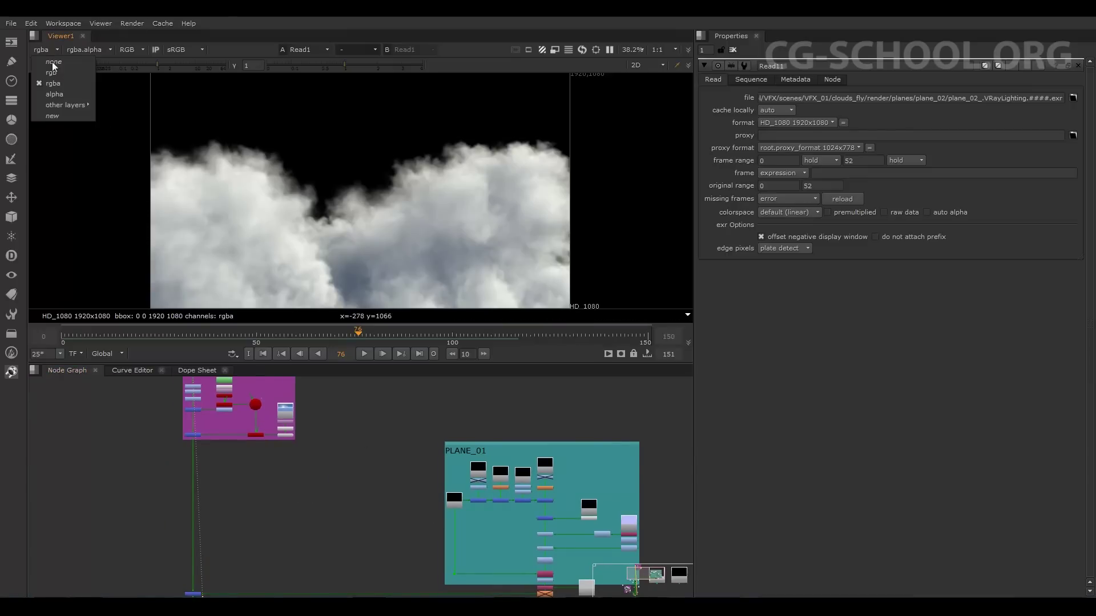
mouse_move(65, 106)
left_click(321, 491)
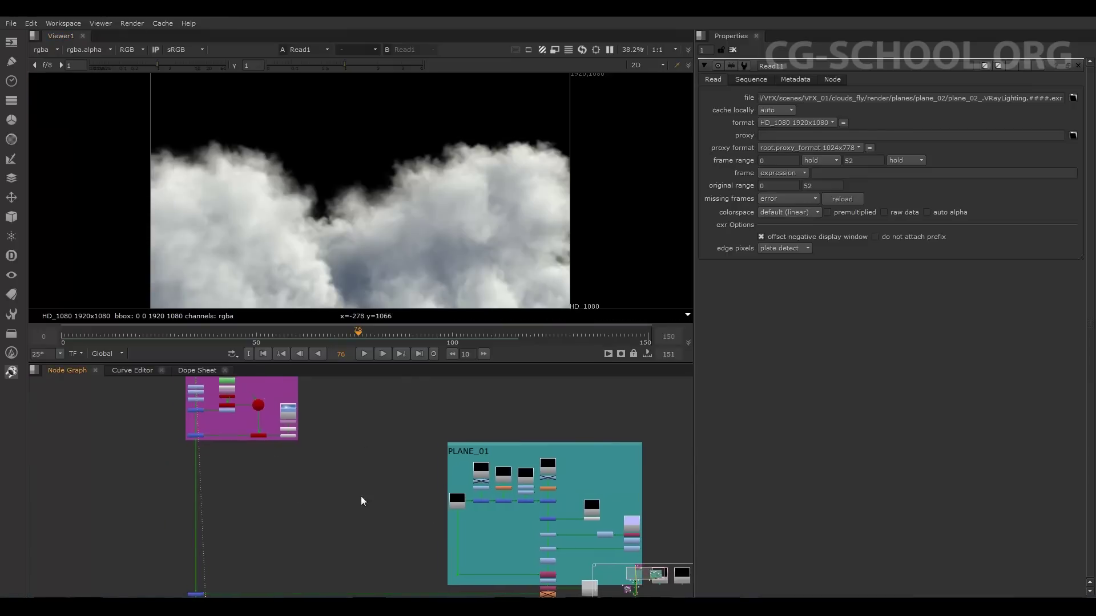
left_click_drag(361, 499, 480, 531)
scroll(265, 454, "up", 3)
left_click(262, 424)
key("1")
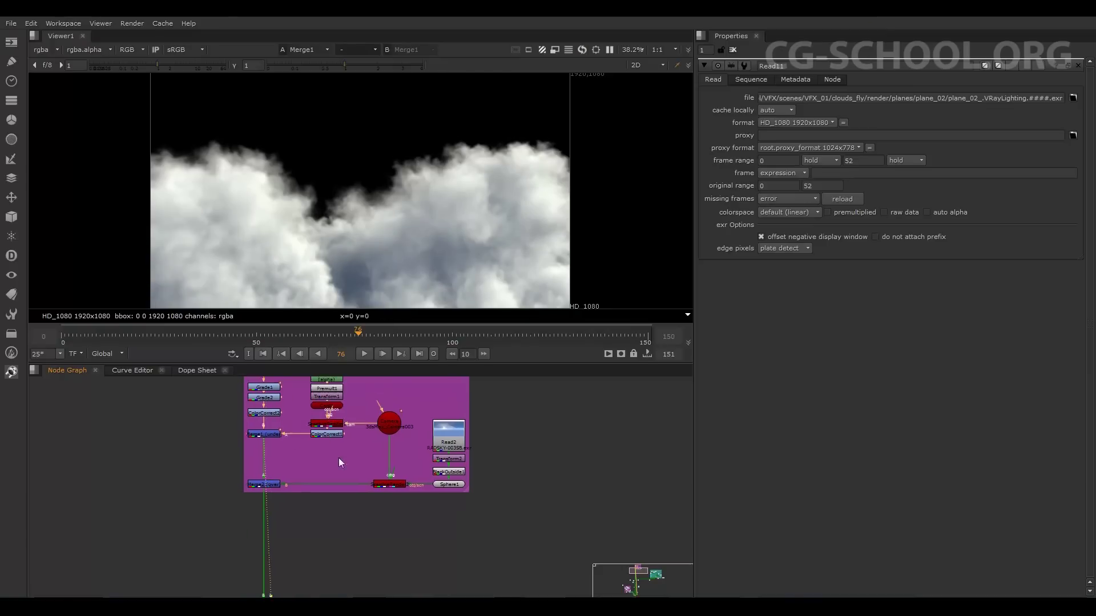
left_click_drag(339, 462, 409, 519)
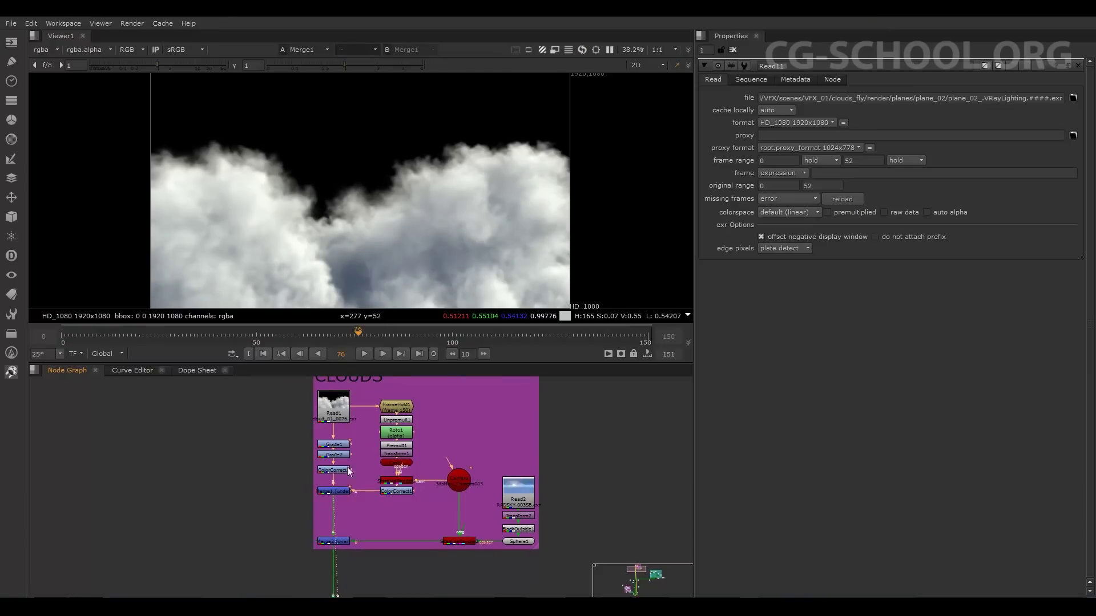
left_click(59, 49)
mouse_move(381, 512)
left_mouse_down()
mouse_move(280, 406)
mouse_move(273, 481)
left_mouse_up()
left_click(230, 498)
key("1")
Step: Show the motion vector layer in the viewer, then switch back to rgba
left_click(52, 50)
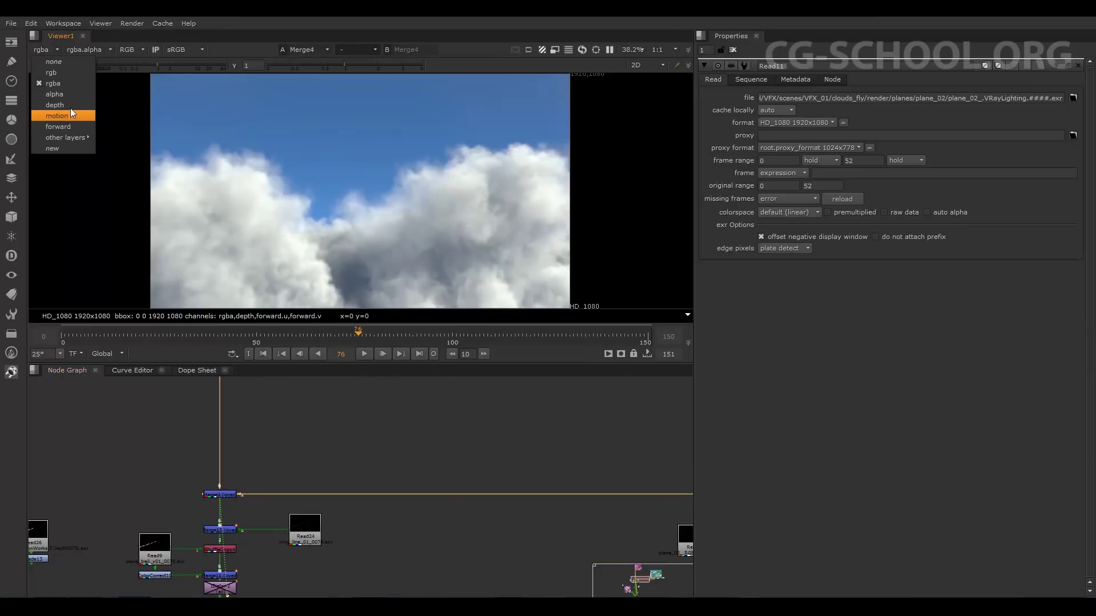
left_click(71, 111)
left_click(60, 51)
left_click(66, 115)
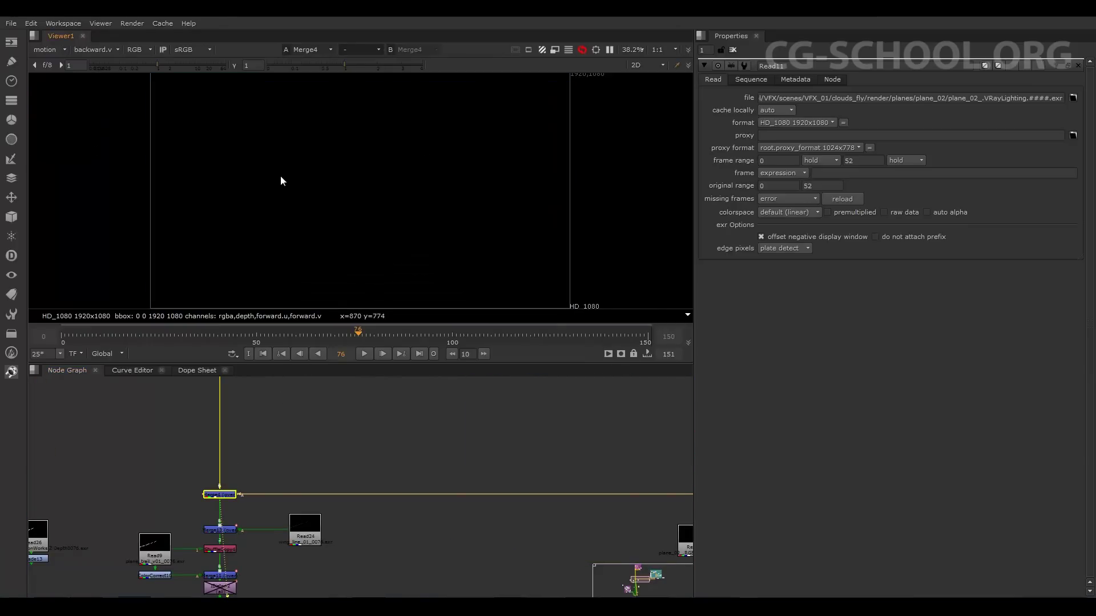
left_click(59, 51)
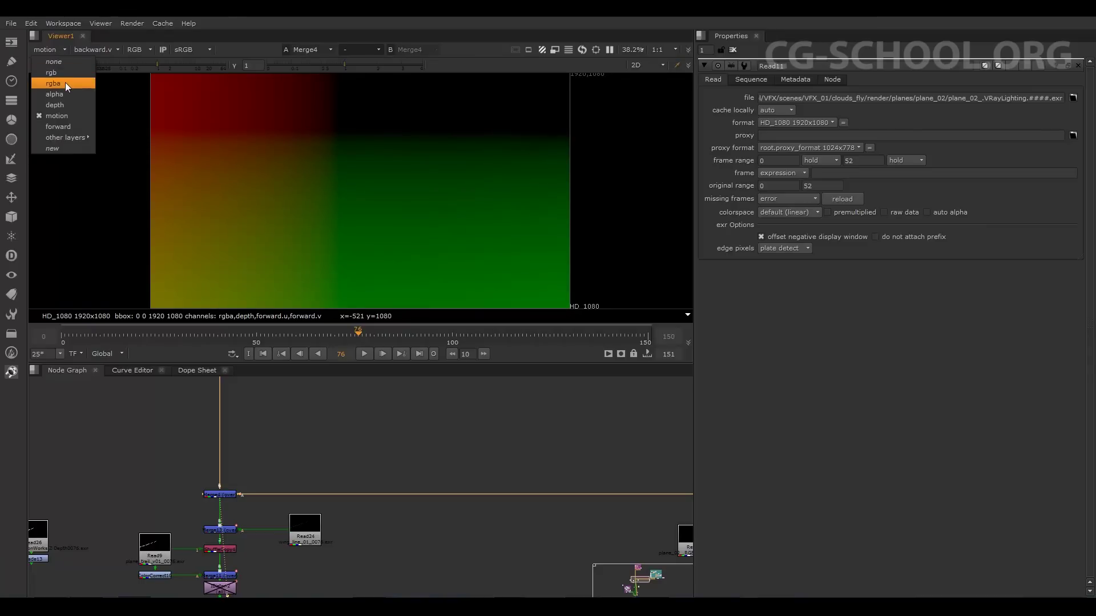
left_click(66, 84)
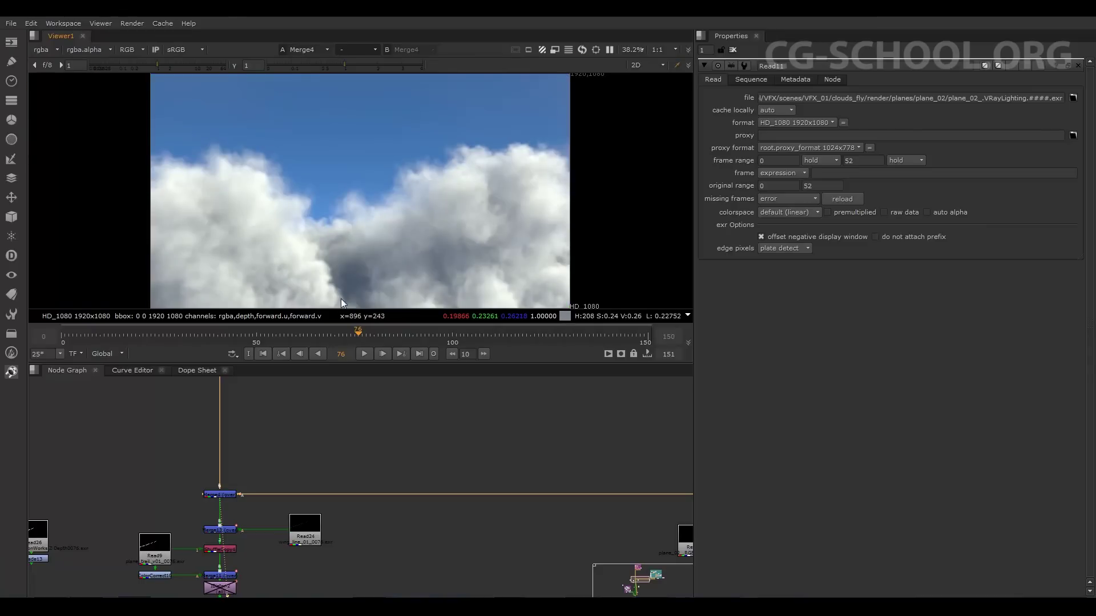
mouse_move(389, 529)
left_mouse_down()
mouse_move(447, 460)
mouse_move(387, 492)
left_mouse_up()
scroll(447, 460, "down", 2)
scroll(476, 436, "down", 2)
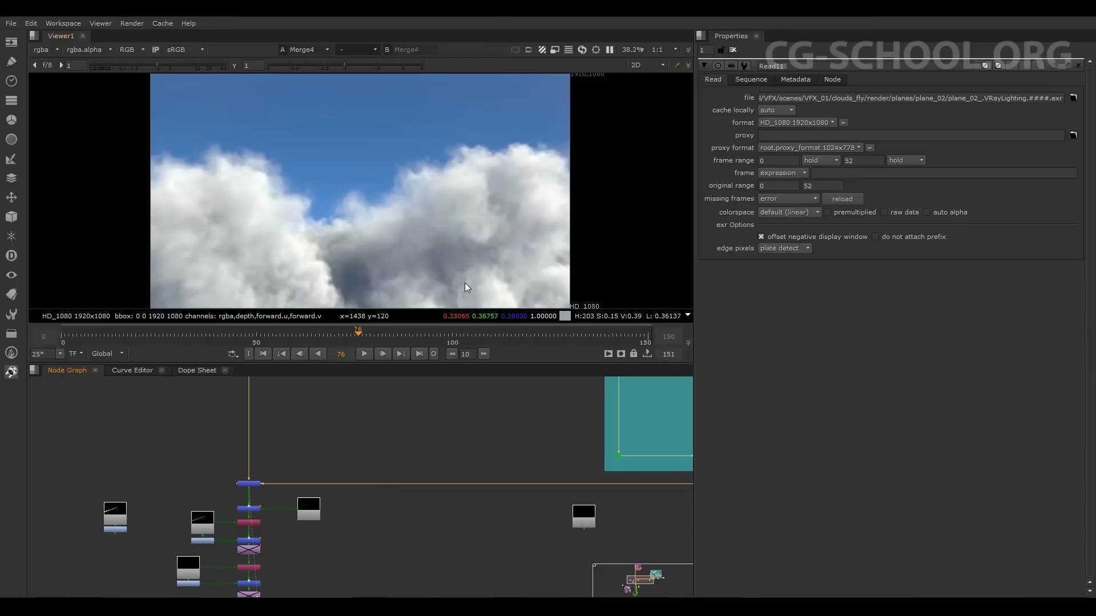
key("f")
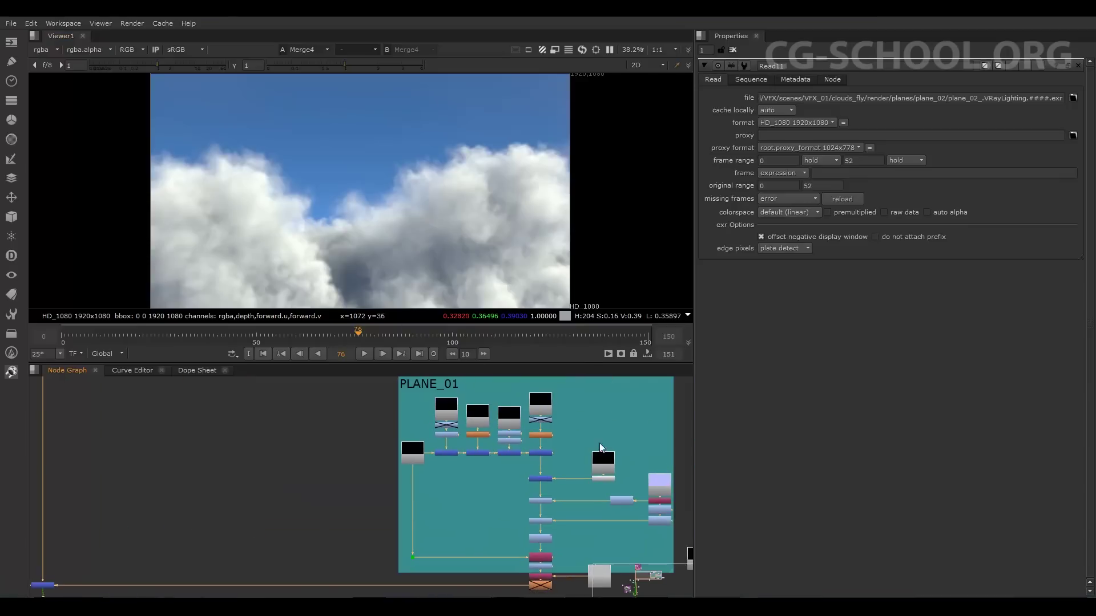
key("1")
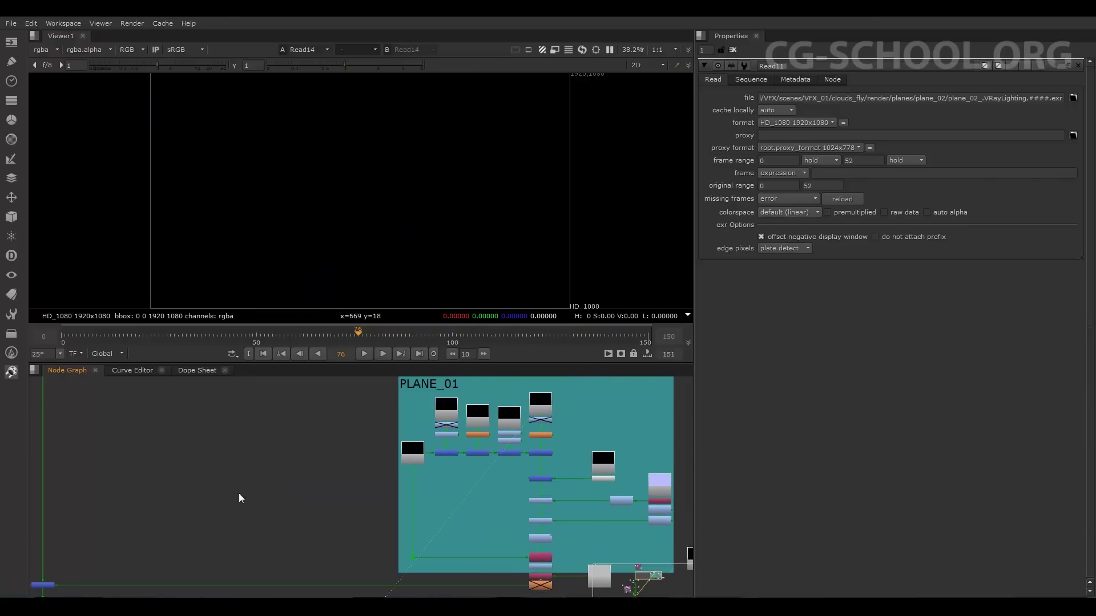
left_click_drag(240, 499, 405, 403)
scroll(406, 403, "down", 1)
key("1")
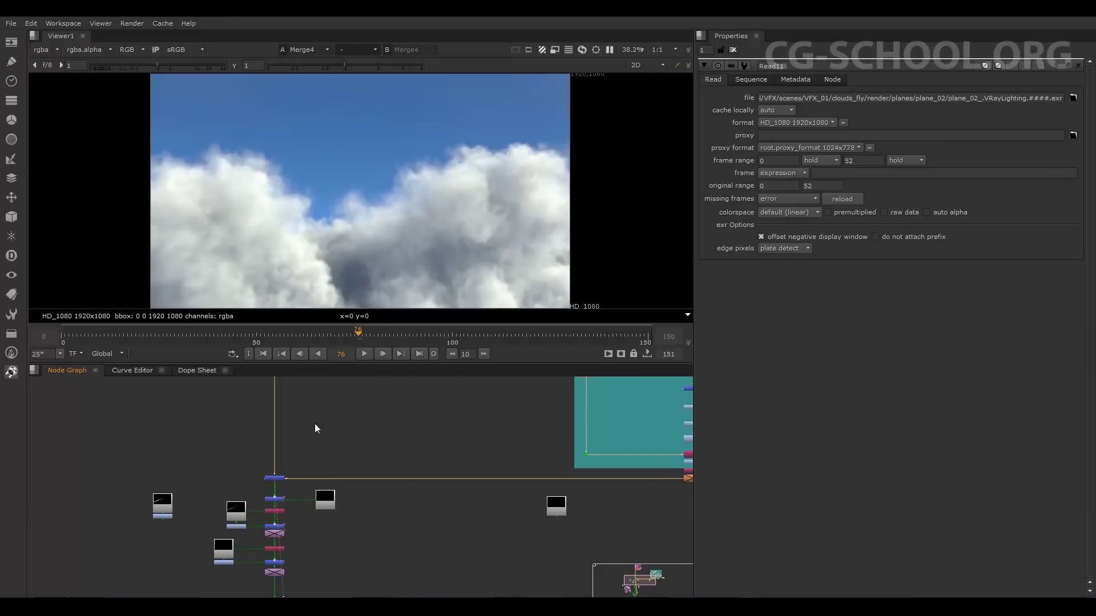
left_click_drag(315, 430, 304, 495)
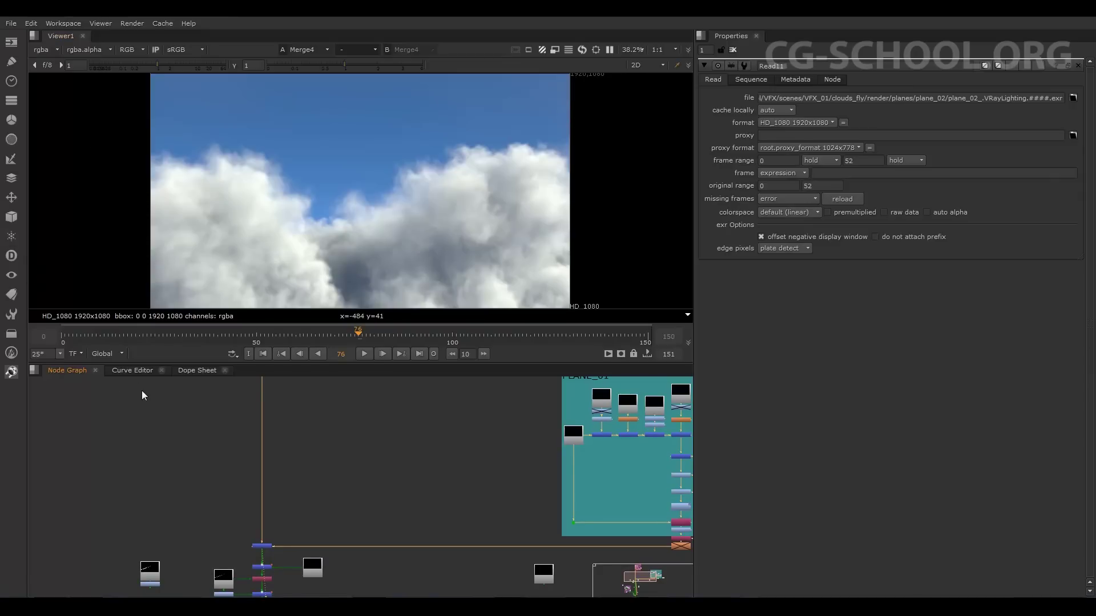
left_click(12, 371)
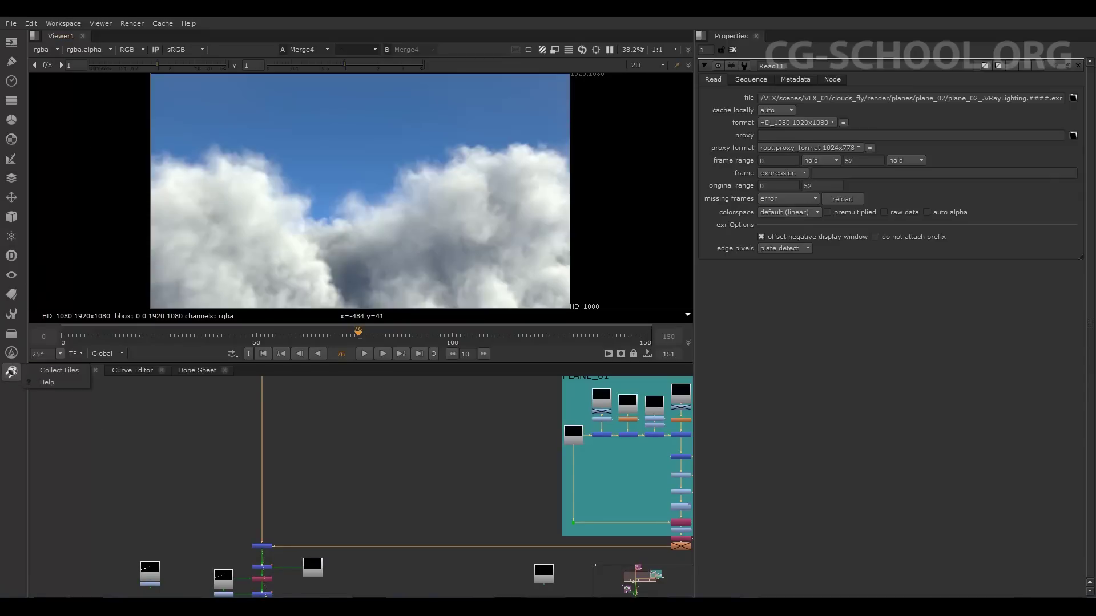
left_click(11, 352)
left_click(49, 358)
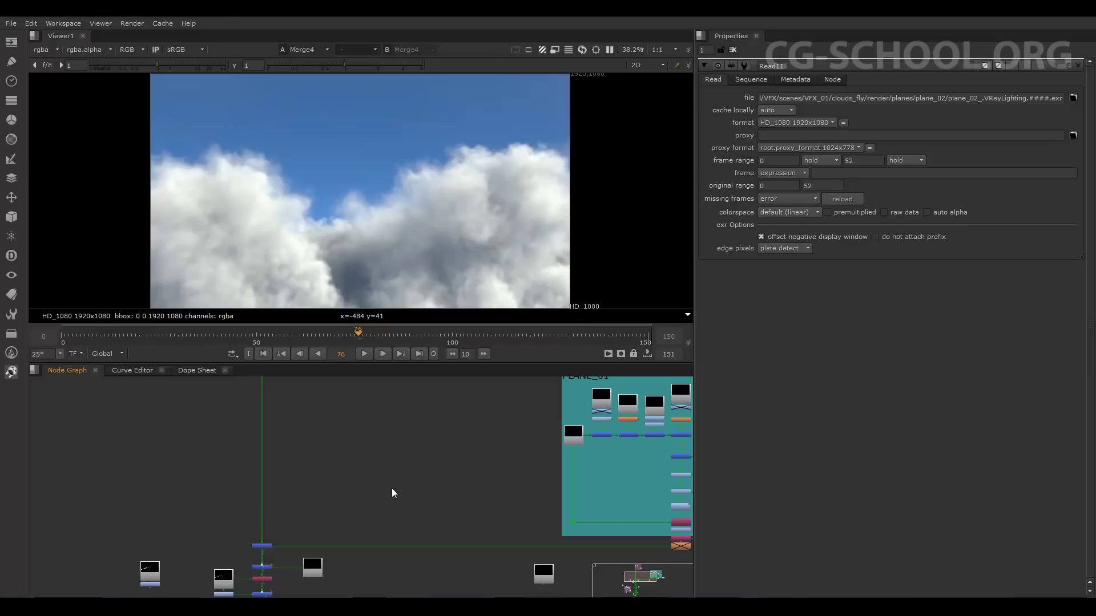
Step: Select and deselect the Dot node, and browse the Deep node menu without adding anything
mouse_move(49, 314)
left_click(267, 547)
left_click(320, 539)
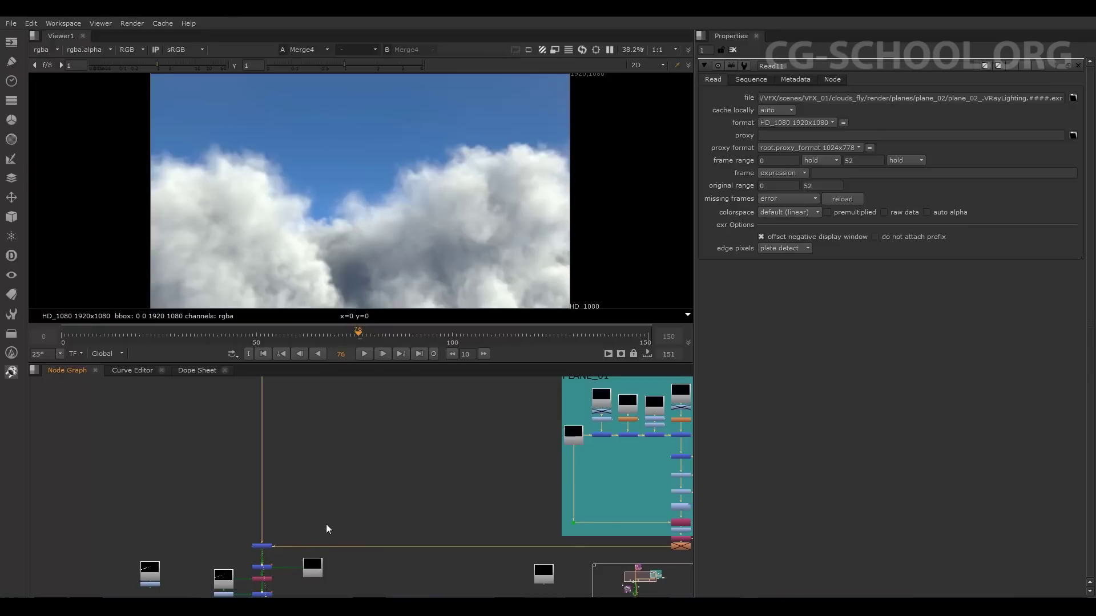
left_click(10, 255)
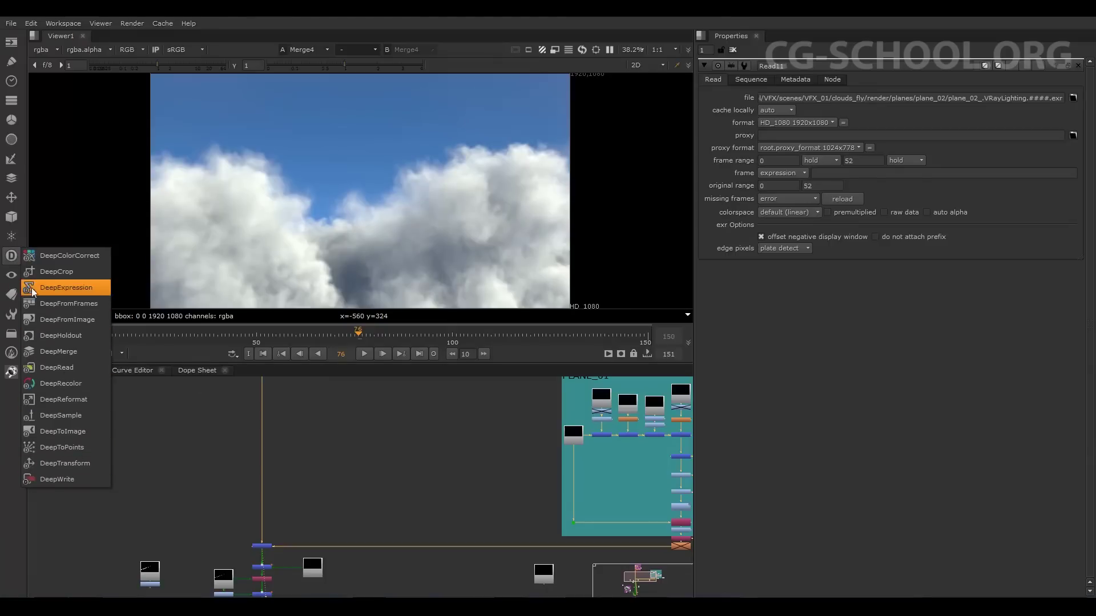
left_click(141, 424)
left_click_drag(268, 545, 298, 507)
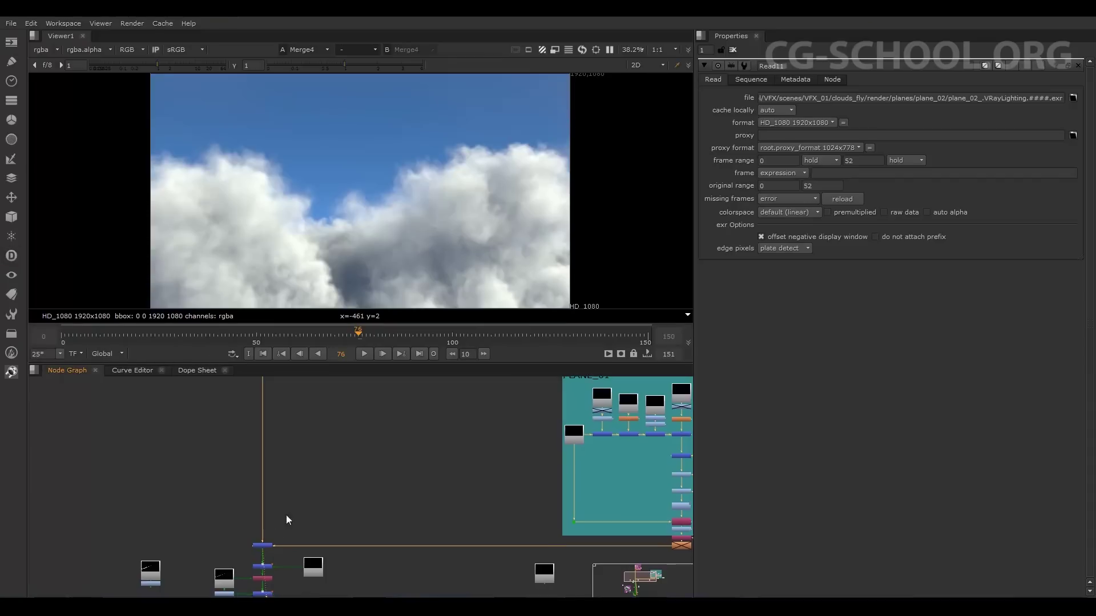
Step: Add a ColorLookup node from the Color menu and inspect its green and master curves
left_click(12, 119)
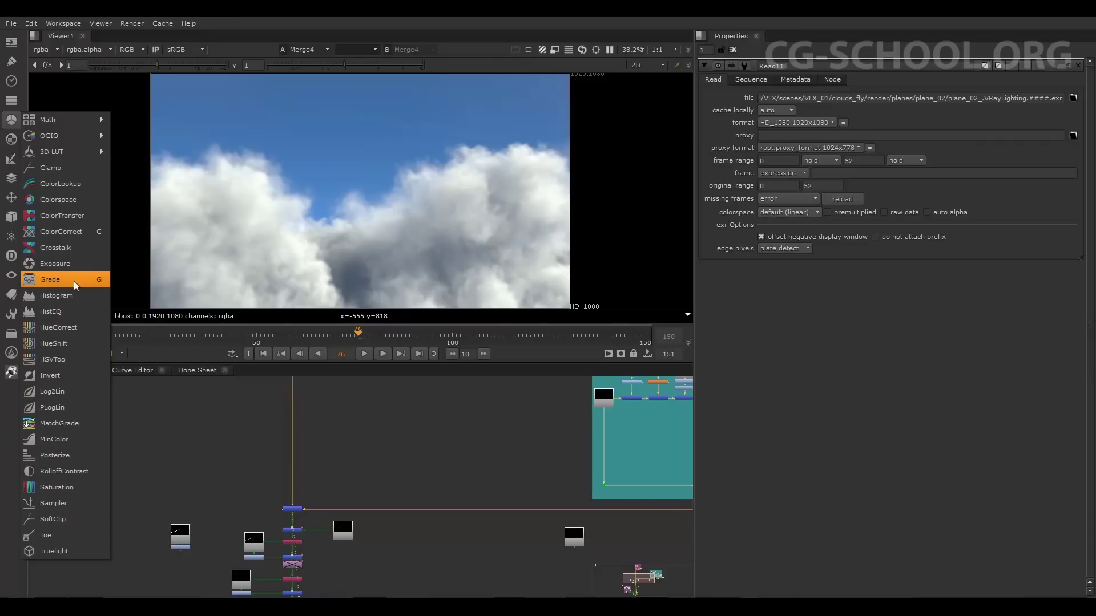
left_click(84, 188)
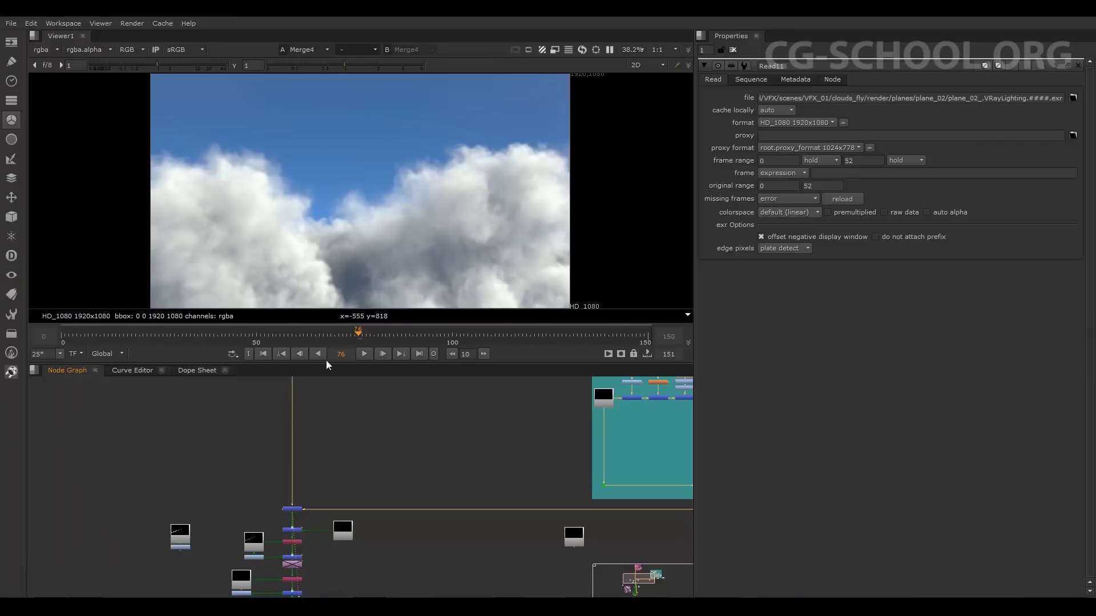
left_click(735, 148)
left_click_drag(734, 157, 722, 133)
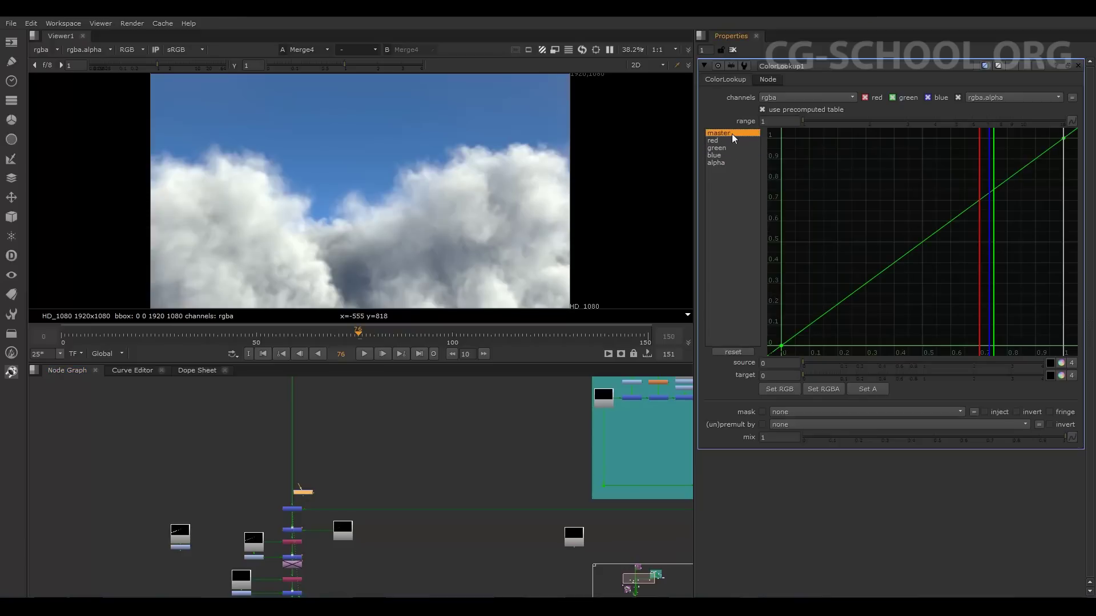
Step: Close ColorLookup1's settings, delete the node, and select the Dot node
left_click(1078, 65)
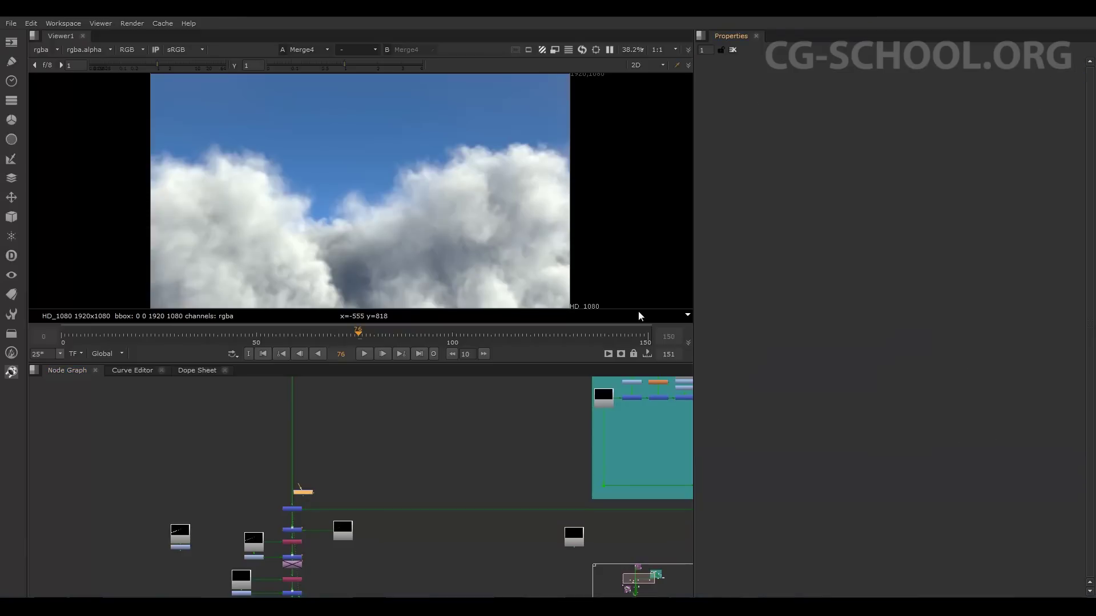
left_click_drag(305, 493, 320, 491)
key("Delete")
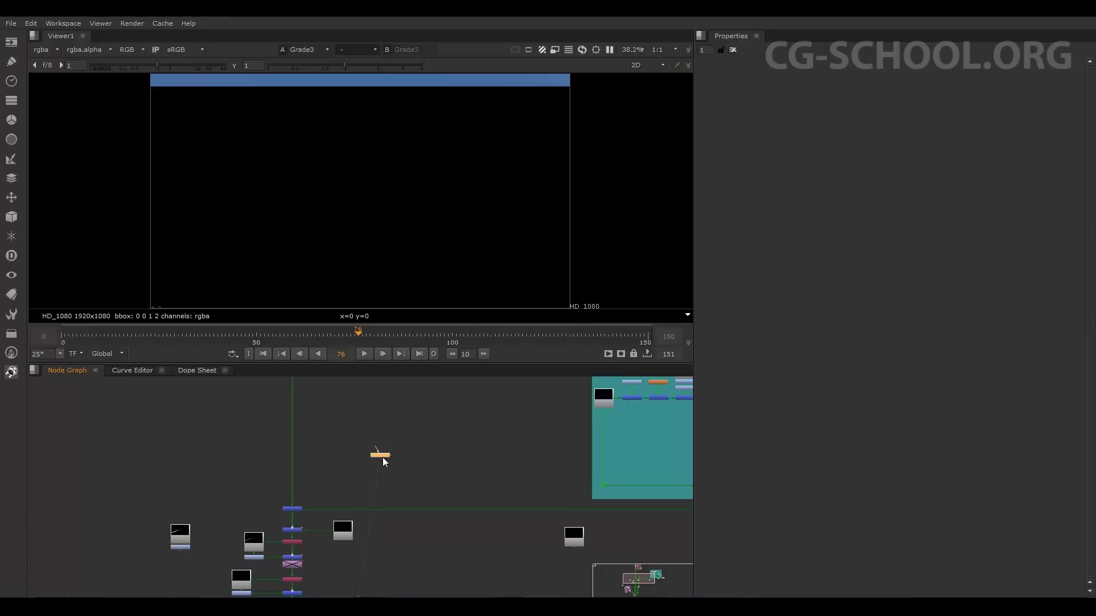
left_click(292, 509)
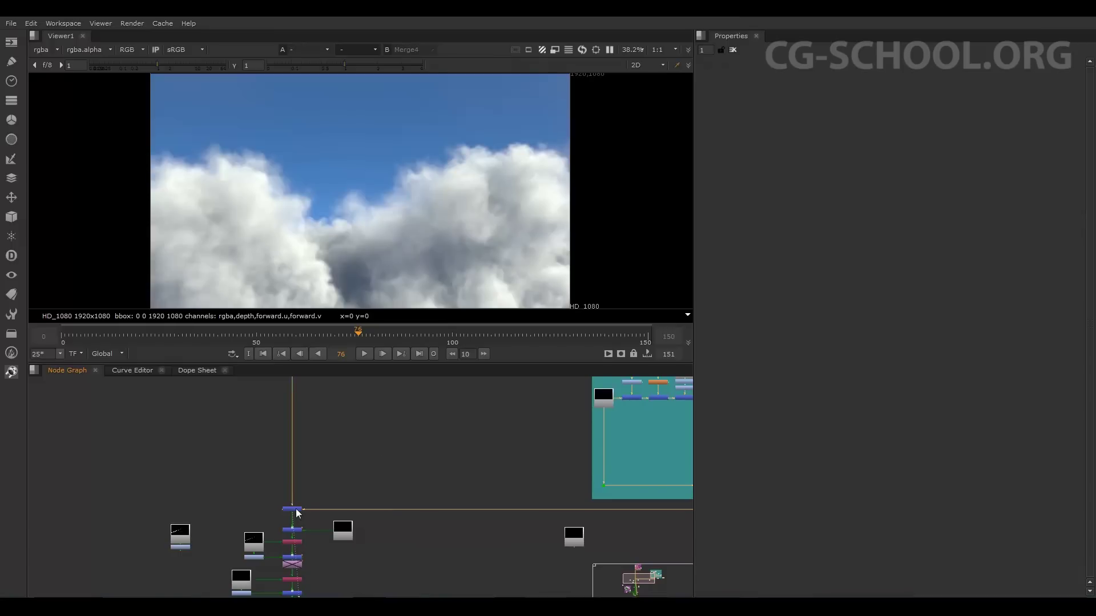
Step: Switch the viewer to 3D and orbit around the camera to see the cloud card side-on
key("Tab")
mouse_move(419, 198)
left_mouse_down()
mouse_move(649, 165)
mouse_move(418, 185)
left_mouse_up()
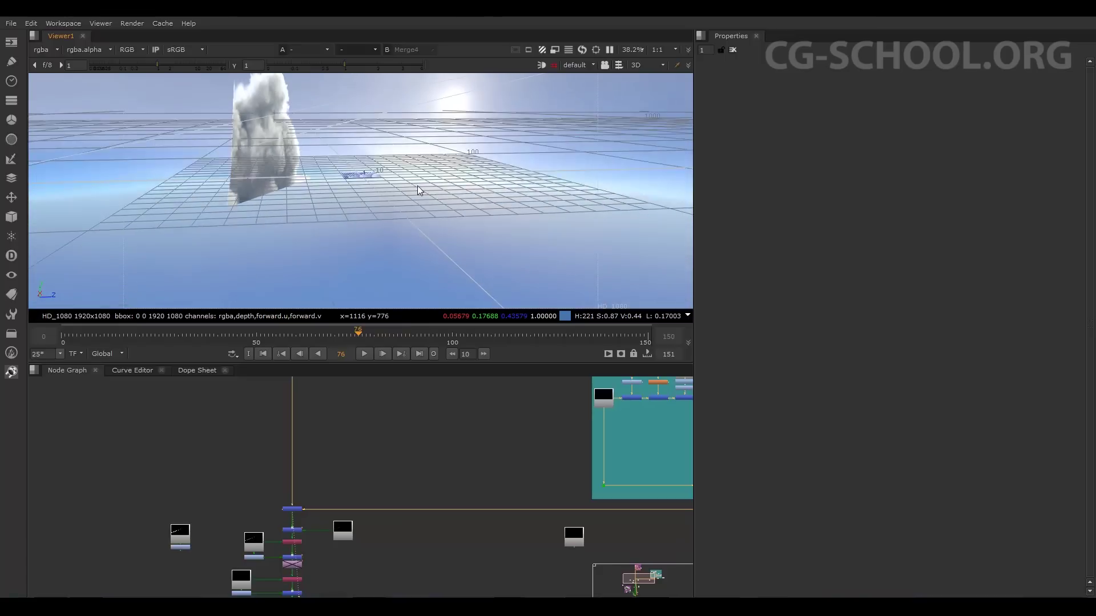
mouse_move(420, 190)
left_mouse_down()
mouse_move(492, 151)
mouse_move(526, 162)
mouse_move(391, 110)
mouse_move(213, 185)
mouse_move(421, 205)
mouse_move(492, 198)
mouse_move(577, 230)
mouse_move(567, 252)
left_mouse_up()
mouse_move(496, 244)
left_mouse_down()
mouse_move(460, 242)
mouse_move(472, 282)
left_mouse_up()
mouse_move(417, 258)
left_mouse_down()
mouse_move(418, 208)
mouse_move(245, 112)
mouse_move(219, 117)
left_mouse_up()
mouse_move(447, 179)
left_mouse_down()
mouse_move(268, 173)
mouse_move(422, 190)
mouse_move(520, 219)
left_mouse_up()
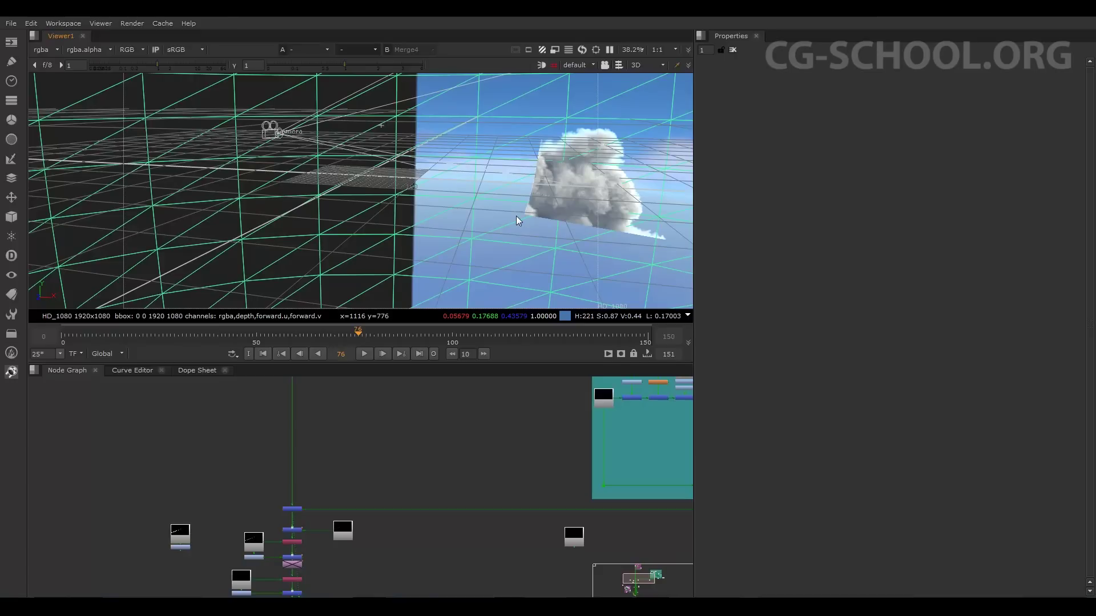
mouse_move(521, 238)
left_mouse_down()
mouse_move(522, 186)
mouse_move(406, 192)
left_mouse_up()
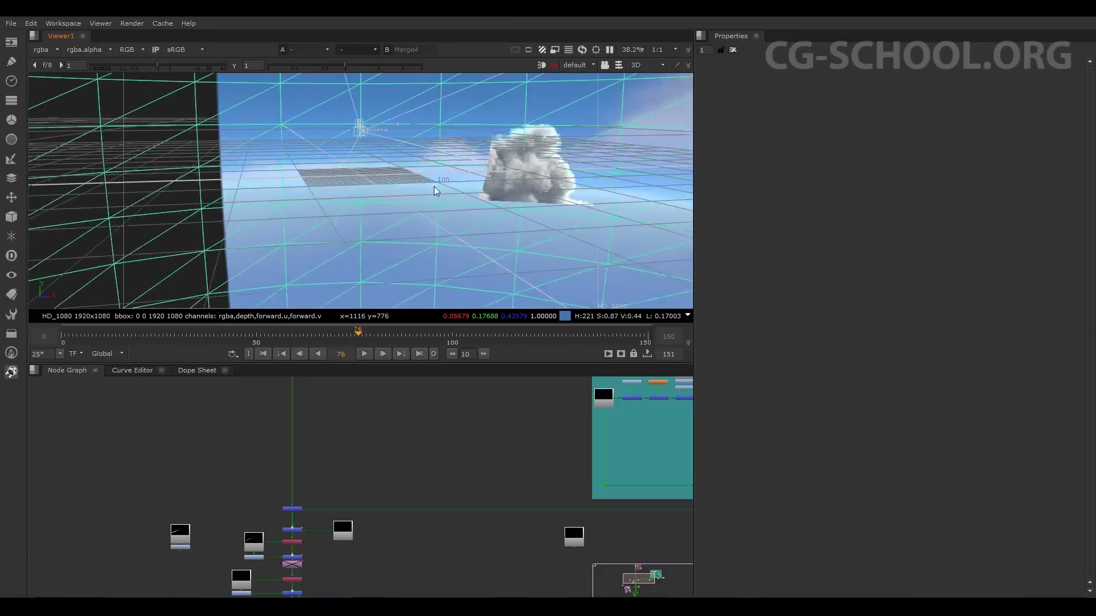
left_click_drag(505, 200, 480, 211)
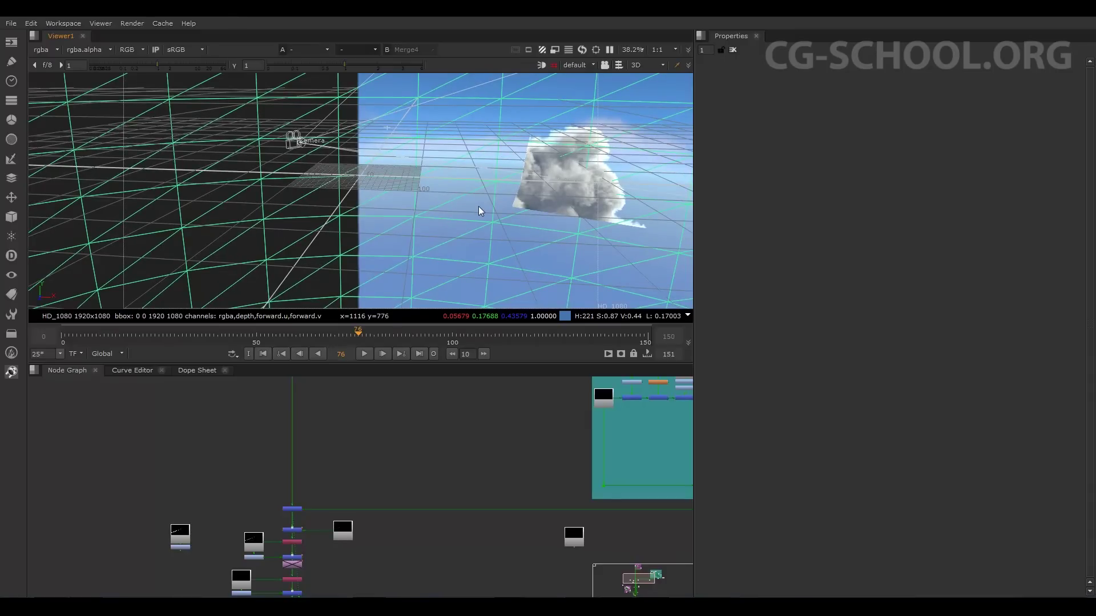
key("Tab")
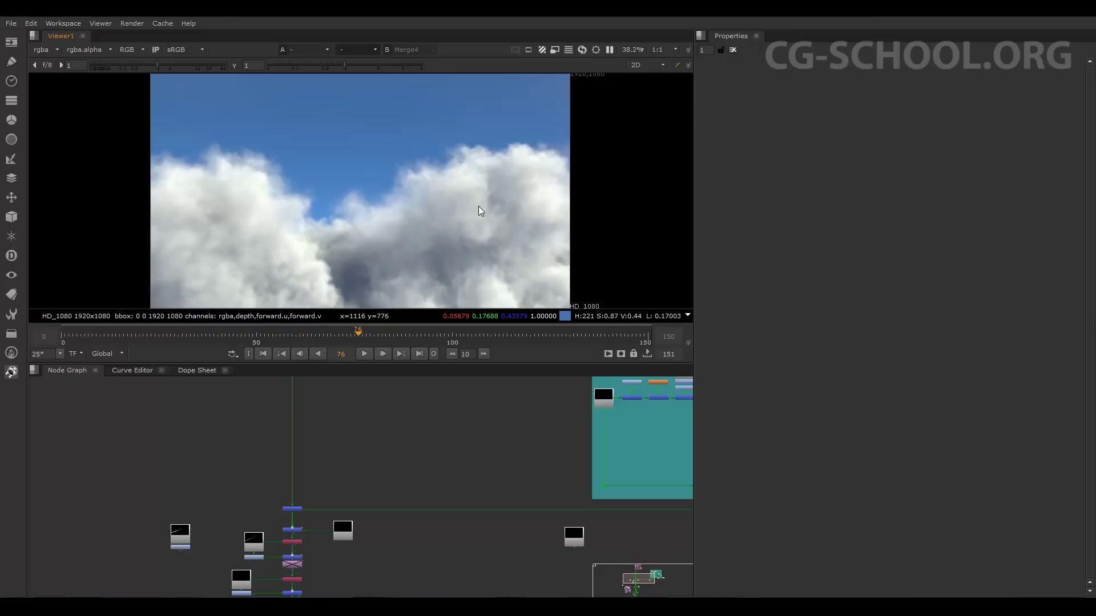
key("Tab")
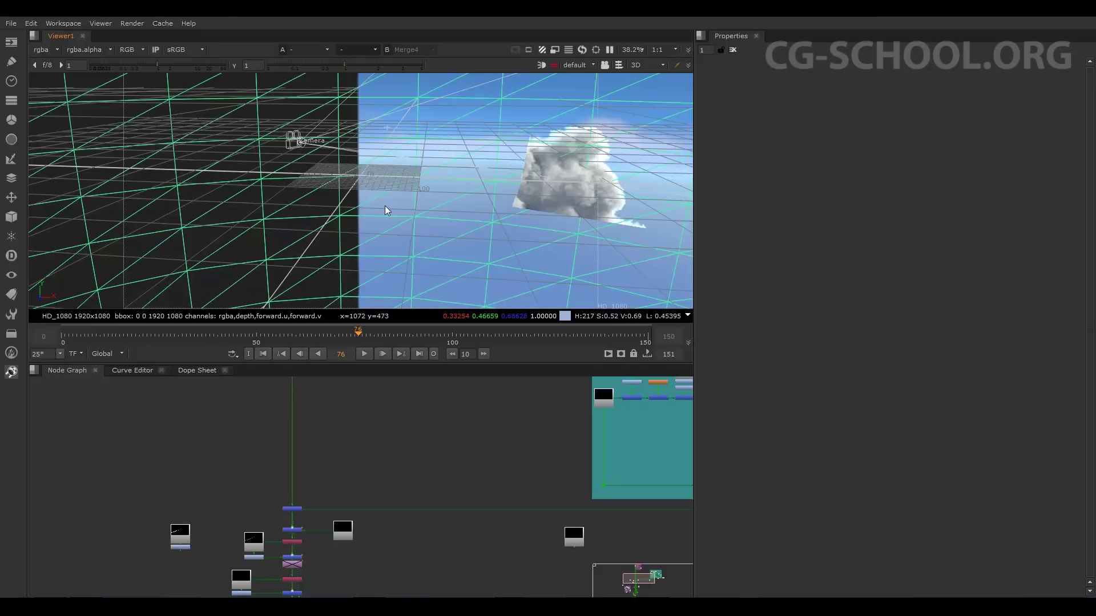
left_click_drag(440, 210, 346, 216)
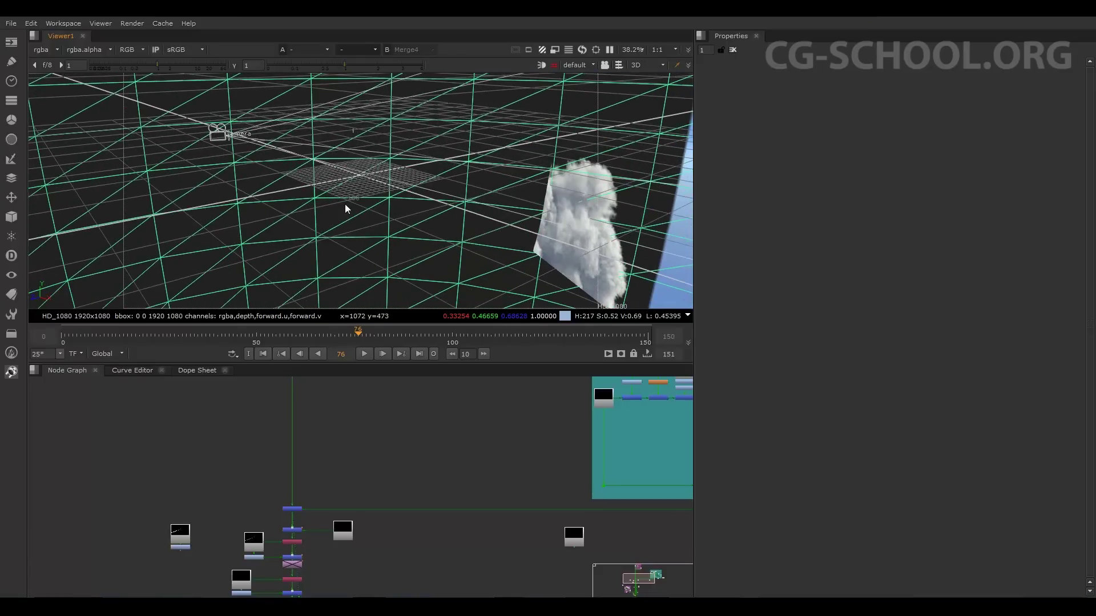
mouse_move(346, 208)
left_mouse_down()
mouse_move(199, 183)
mouse_move(680, 195)
mouse_move(452, 228)
left_mouse_up()
Step: Return the viewer to the 2D cloud plate and pan to the PLANE_01 backdrop's nodes
key("Tab")
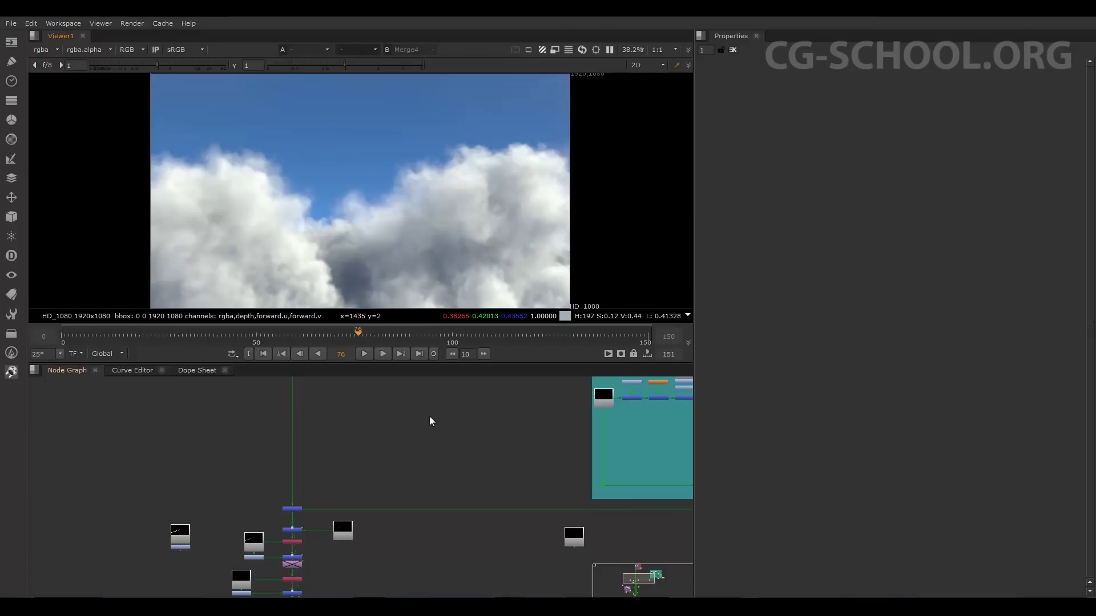
left_click_drag(461, 434, 344, 463)
scroll(344, 464, "down", 1)
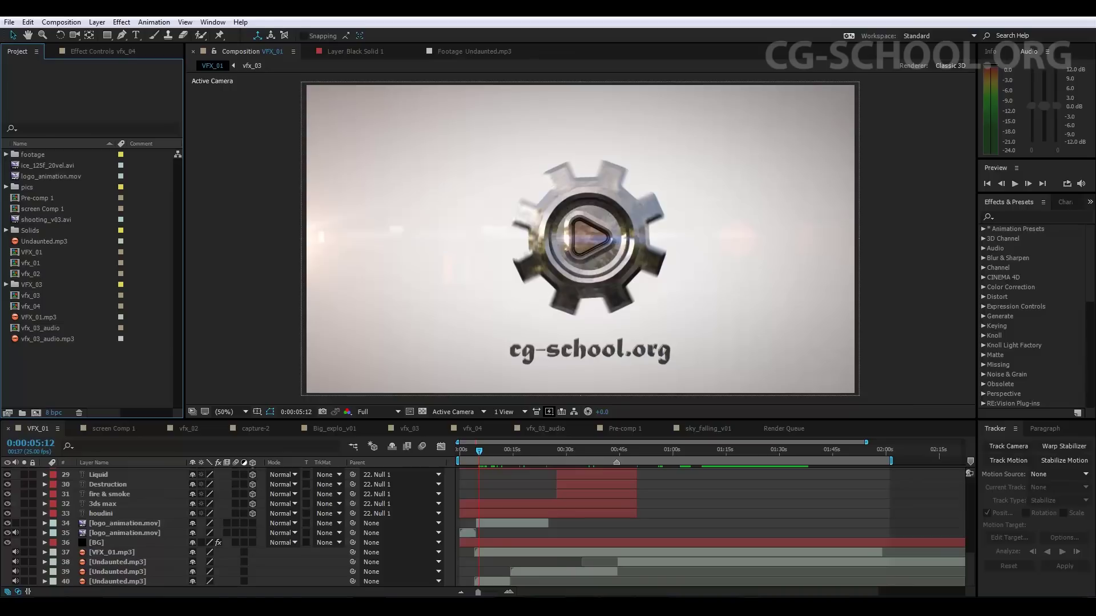
mouse_move(517, 595)
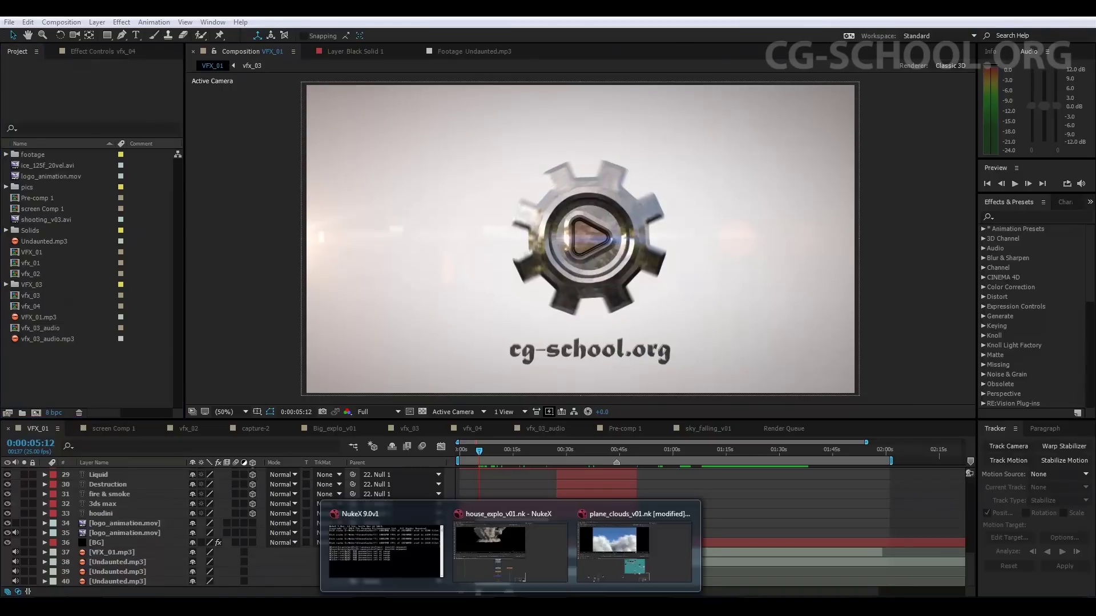
left_click(542, 537)
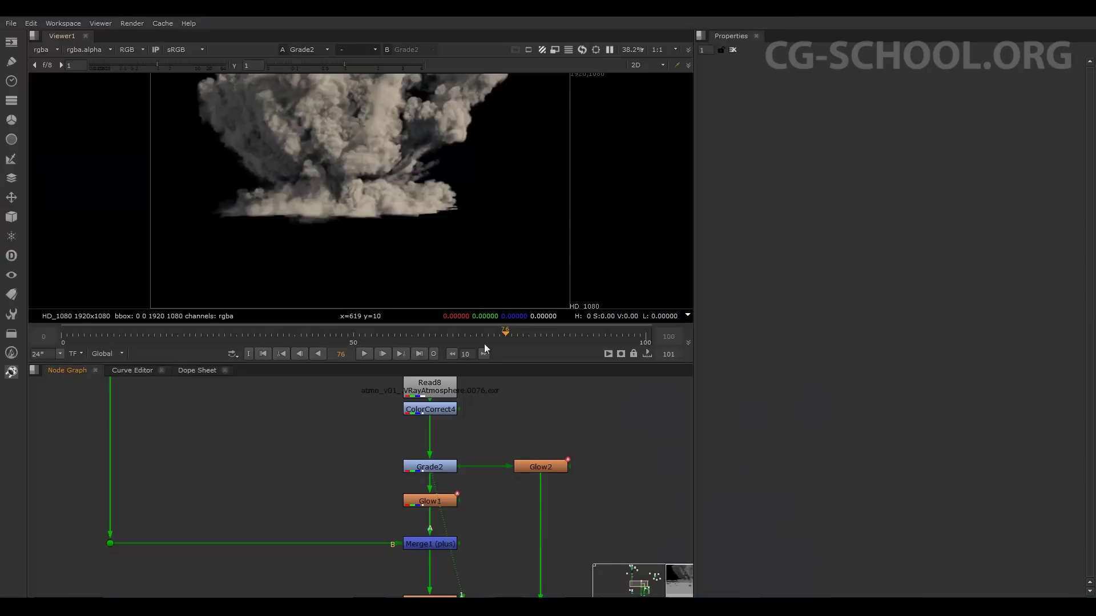
mouse_move(481, 335)
left_mouse_down()
mouse_move(465, 337)
mouse_move(524, 341)
left_mouse_up()
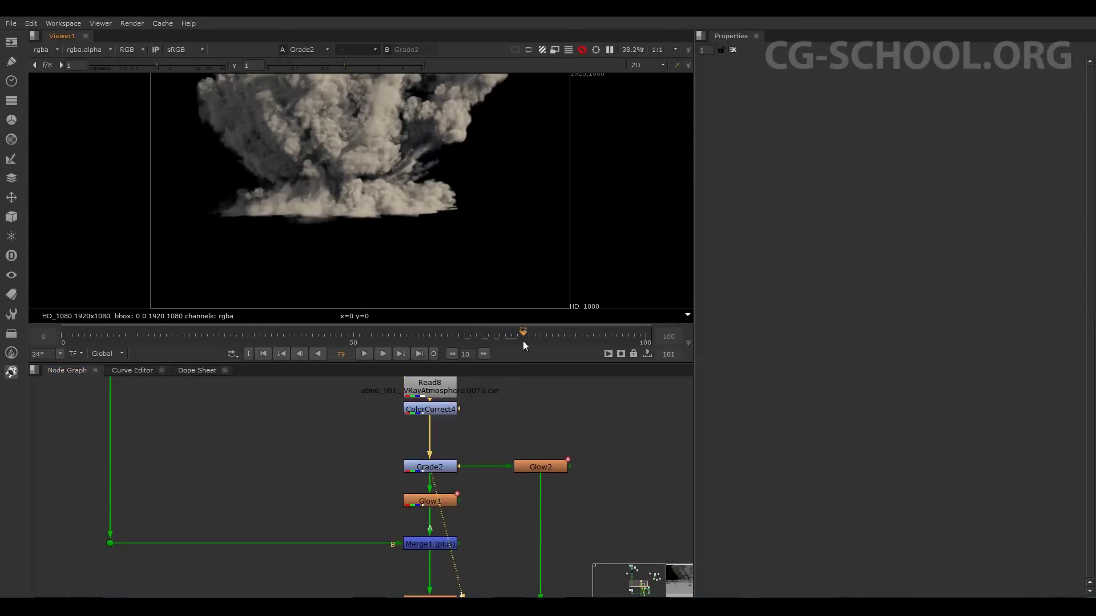
left_click_drag(526, 341, 470, 337)
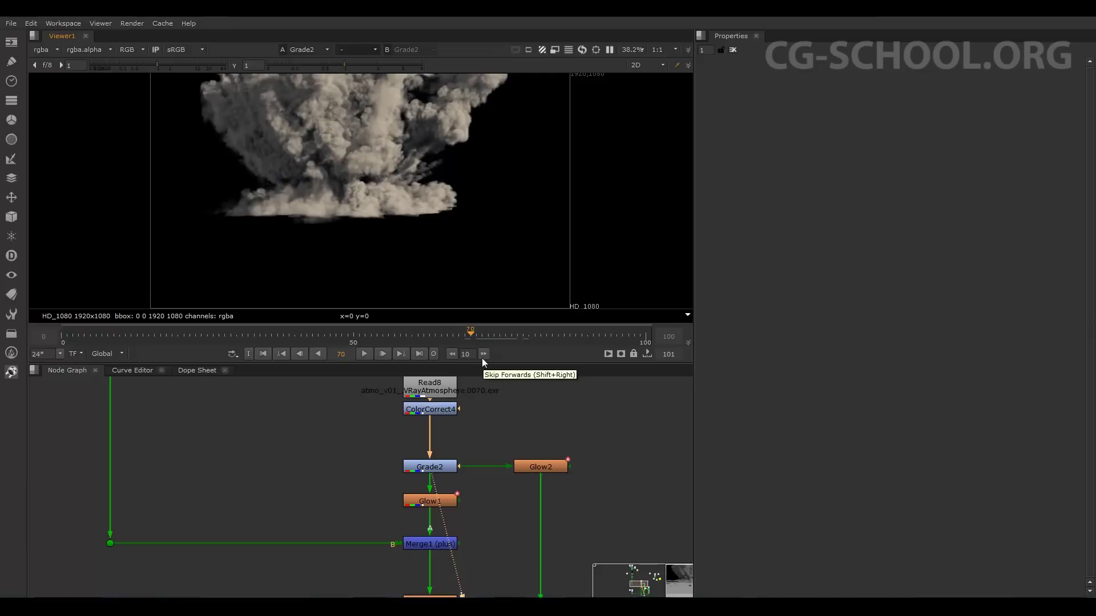
left_click(430, 472)
double_click(429, 472)
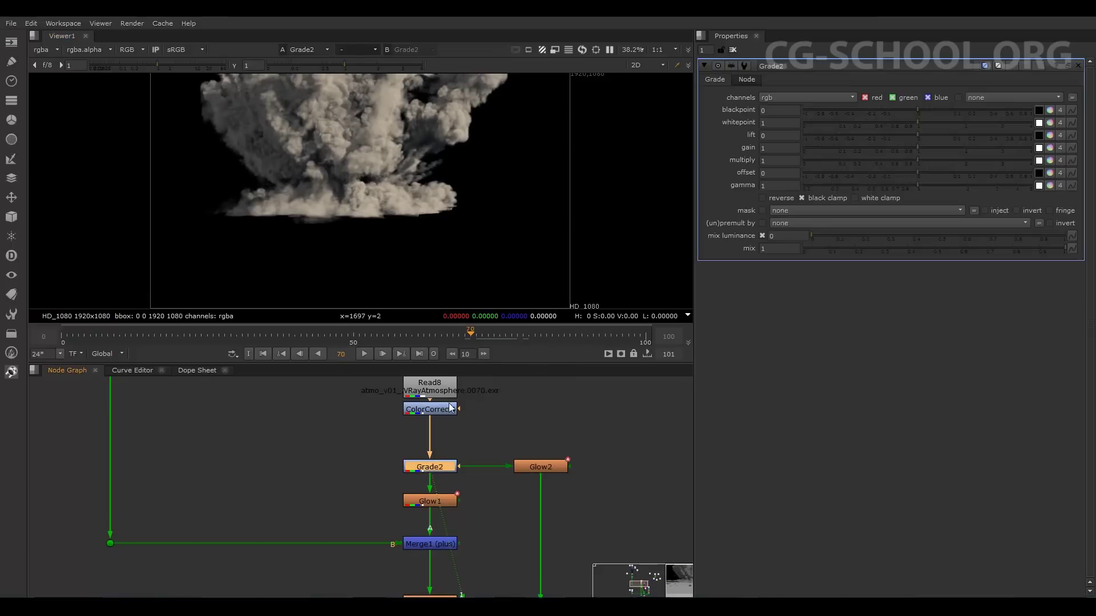
double_click(445, 409)
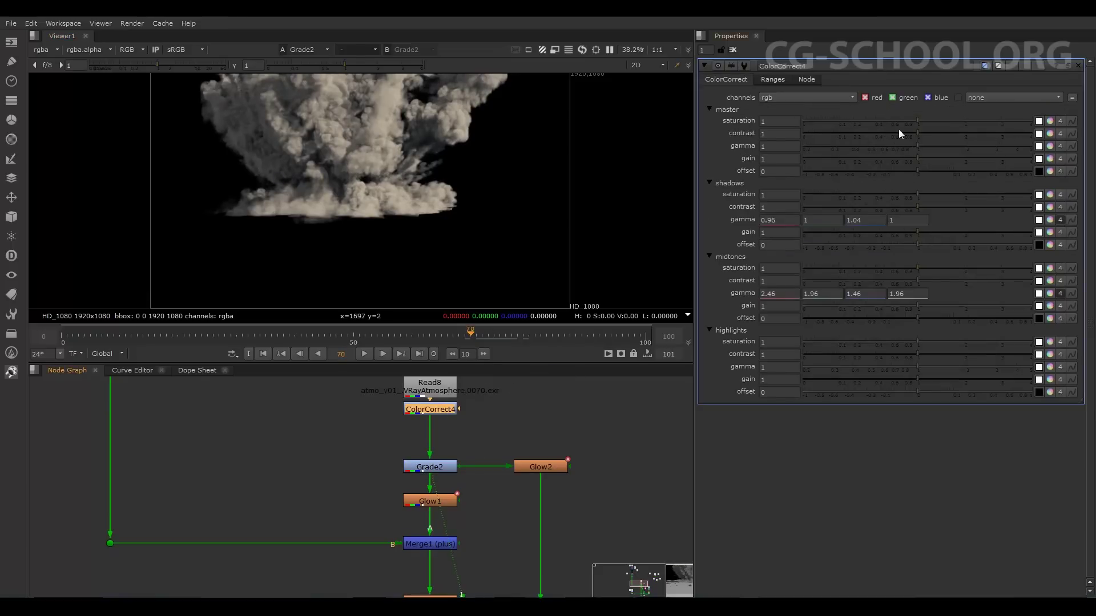
double_click(440, 471)
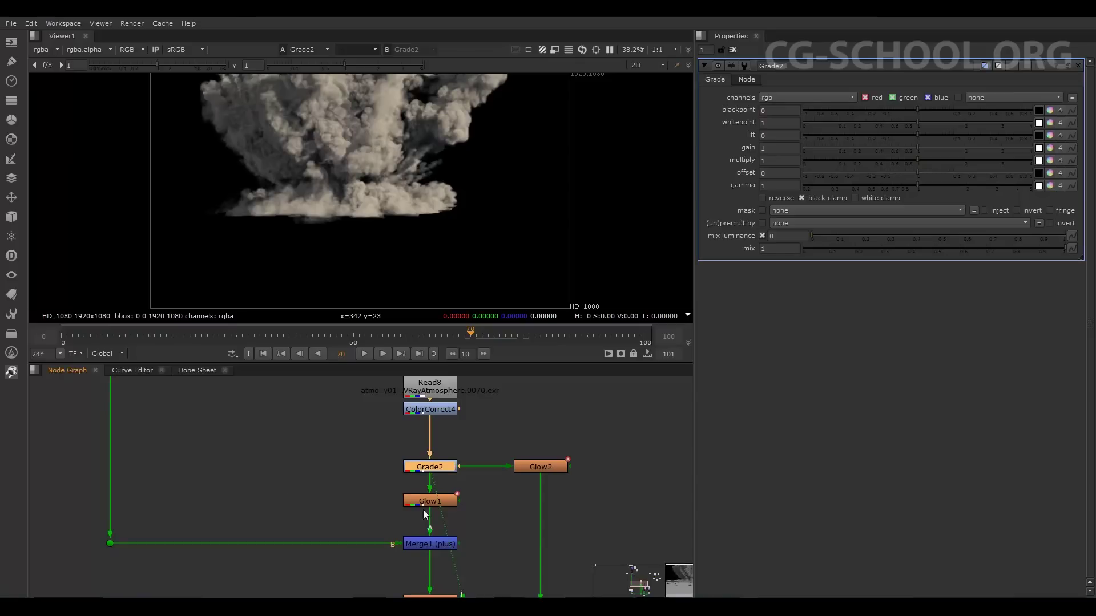
left_click(334, 464)
left_click_drag(300, 423, 320, 457)
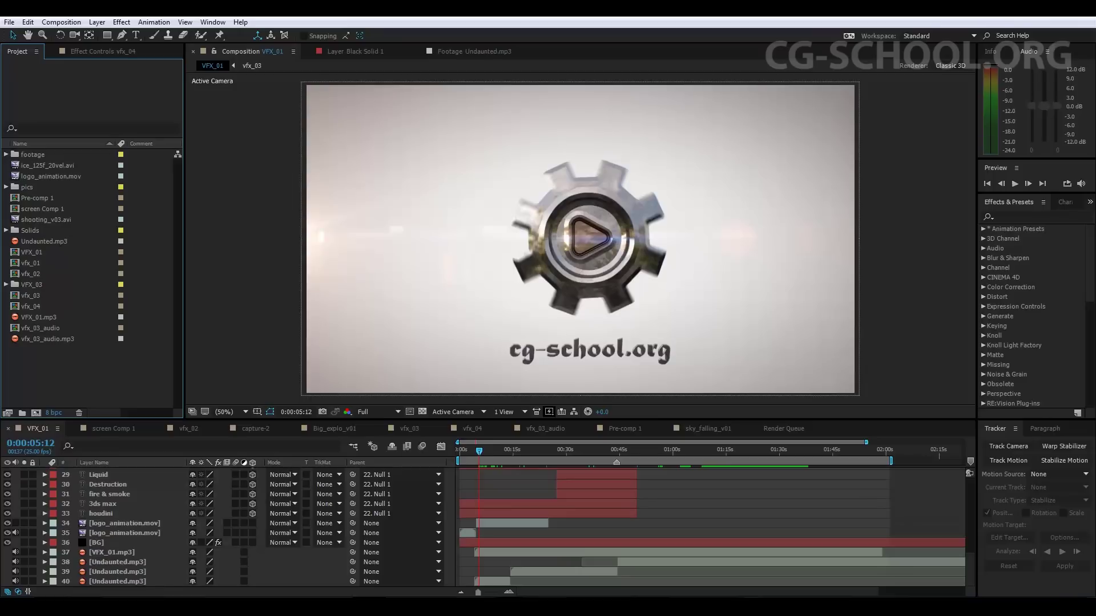
Step: Set the project depth to 32 bits per channel (float), then switch to the house_explo_v01.nk script
left_click(54, 413)
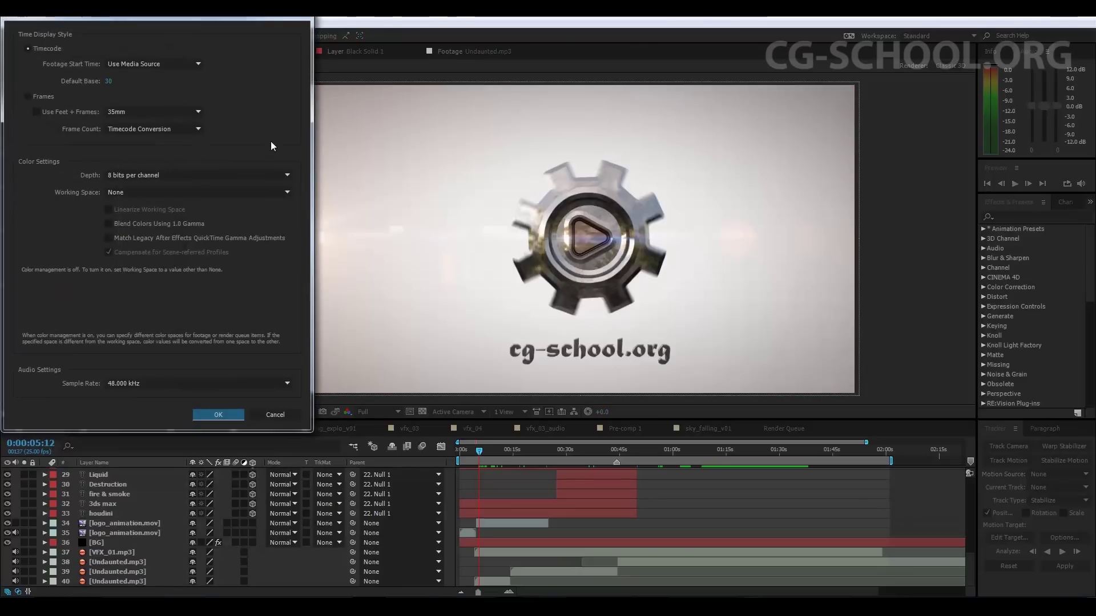
left_click(158, 176)
left_click(142, 218)
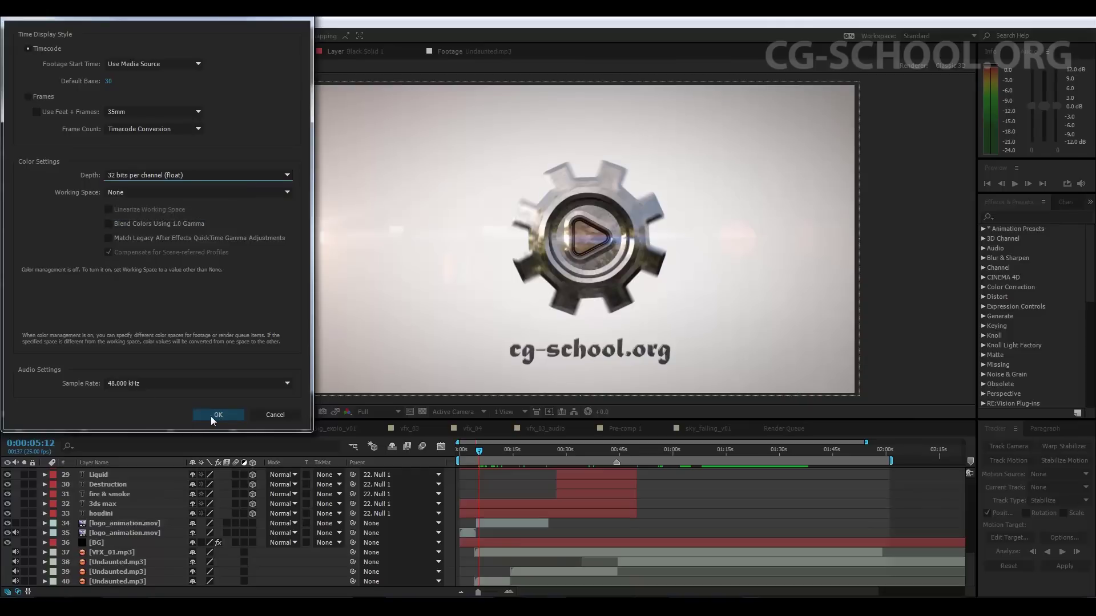
left_click(211, 415)
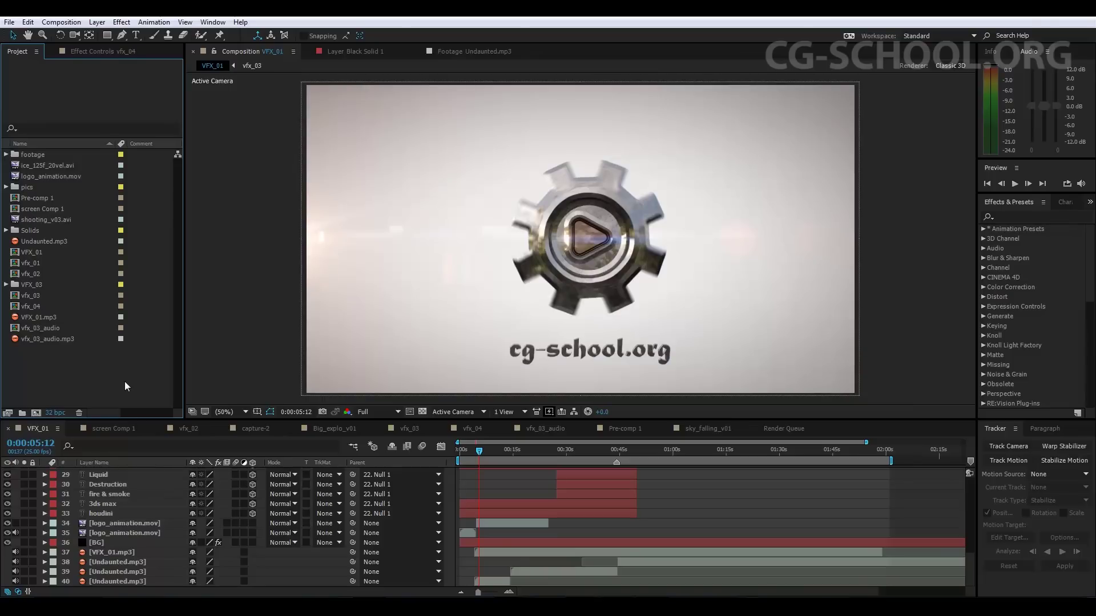
left_click(529, 589)
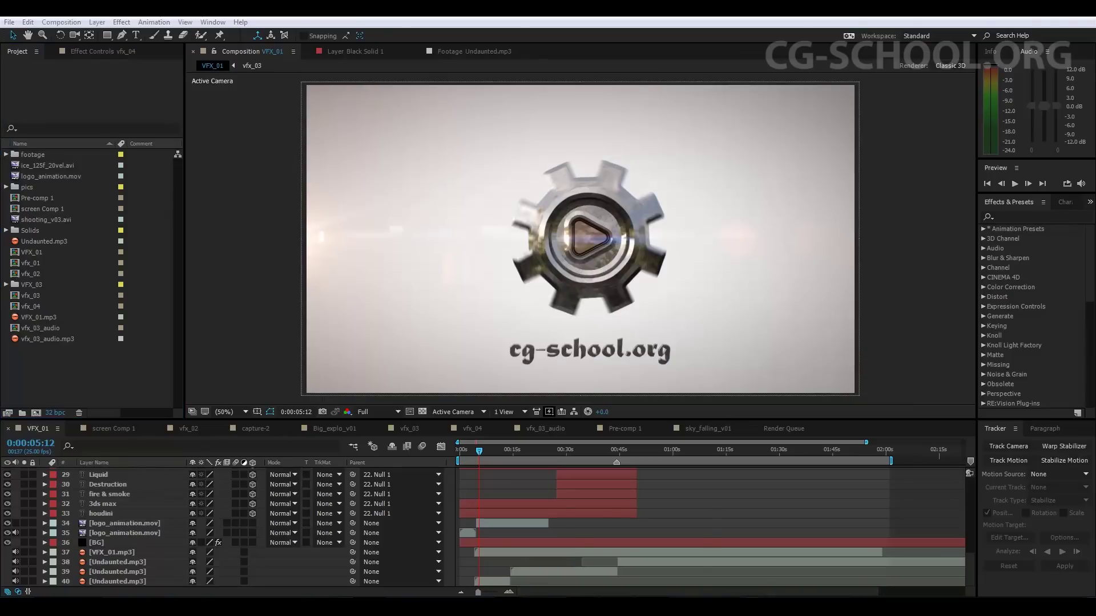
left_click(512, 566)
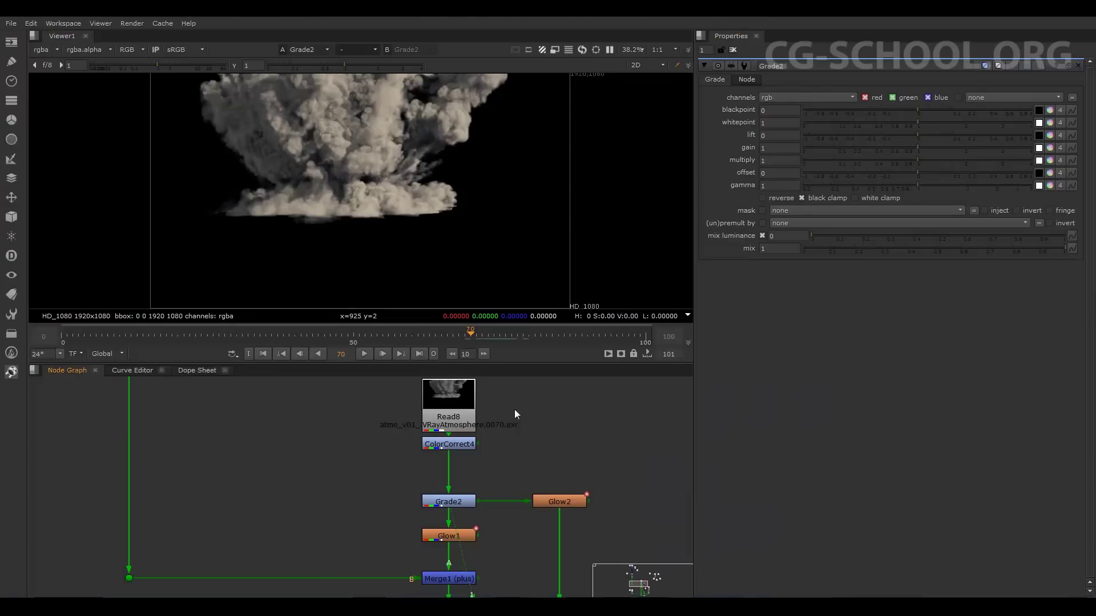
Step: Pan the explosion node tree down to bring Roto1 and Viewer1 into view
left_click_drag(499, 561, 480, 378)
mouse_move(471, 468)
left_mouse_down()
mouse_move(520, 439)
mouse_move(476, 497)
left_mouse_up()
mouse_move(511, 608)
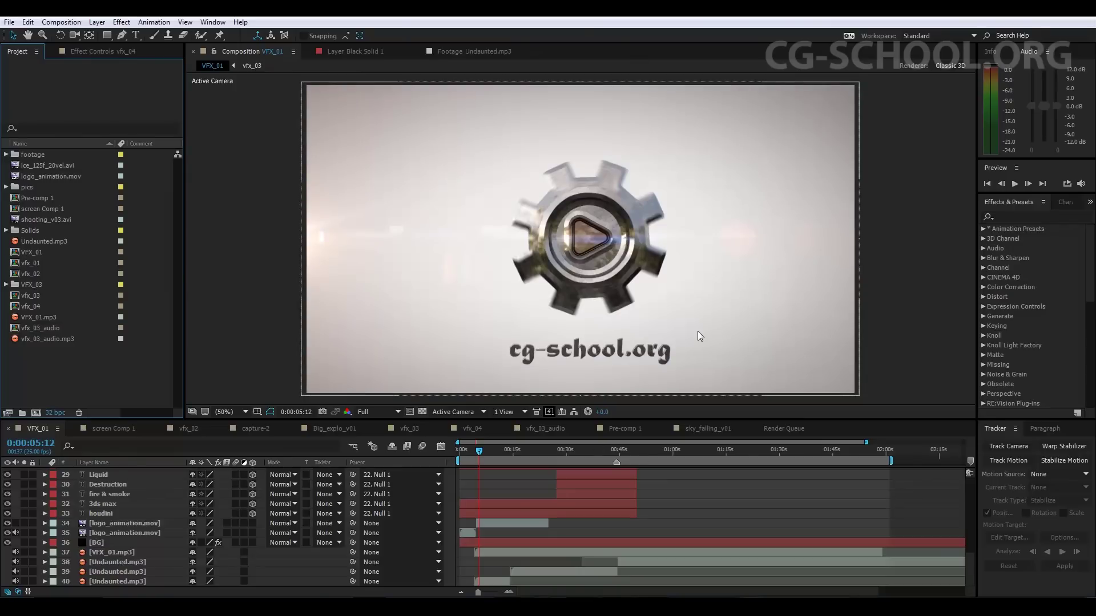
Step: Select and deselect layer 34, then show logo_animation.mov's details: 1920x1080, 25 fps, H.264
left_click(680, 366)
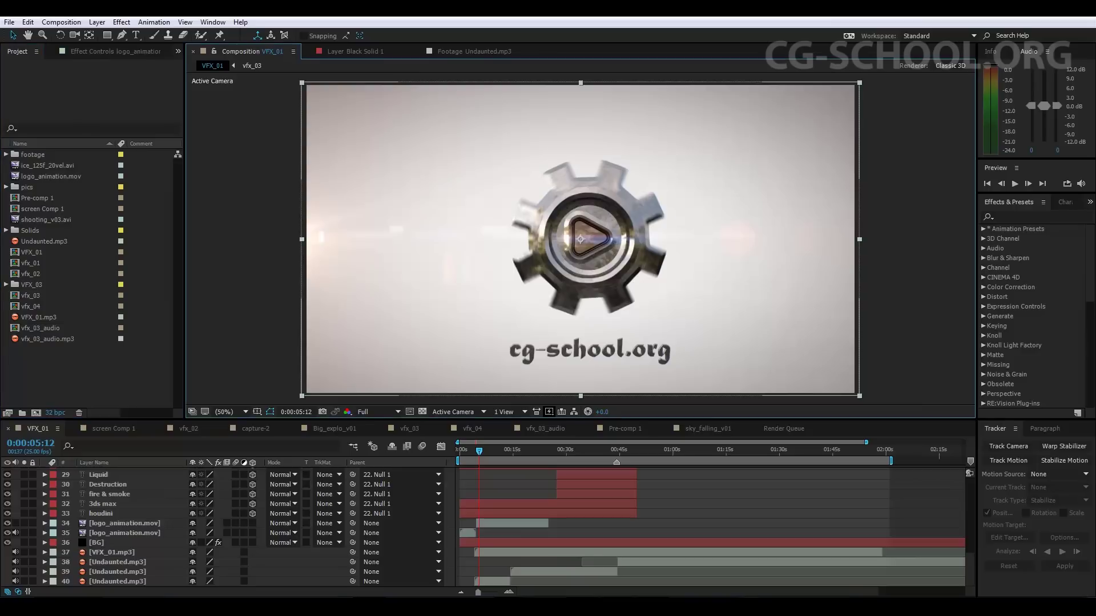
left_click(898, 212)
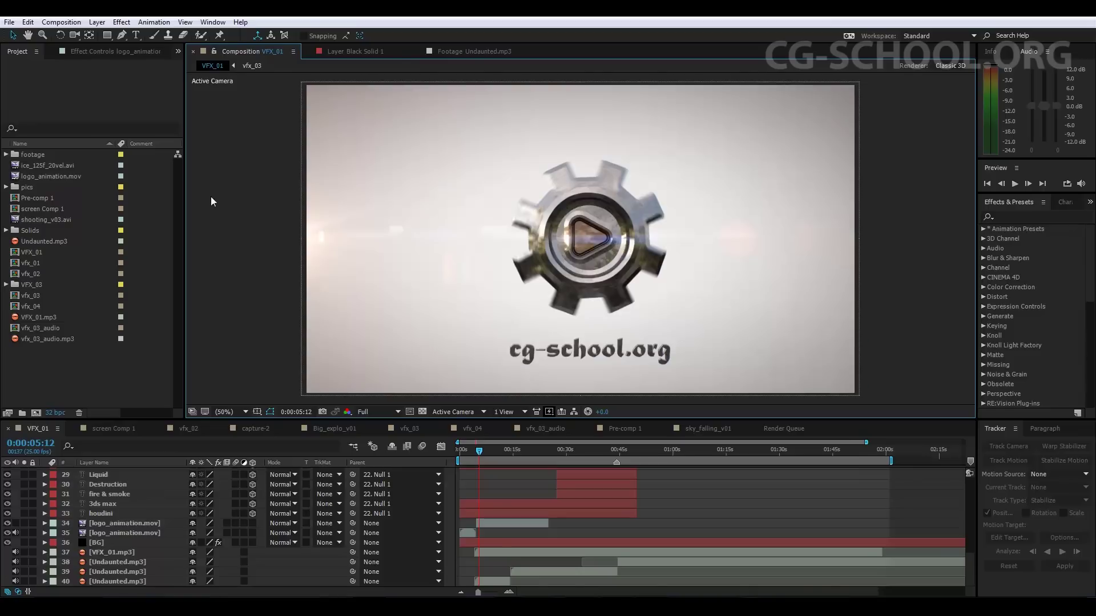
left_click(58, 176)
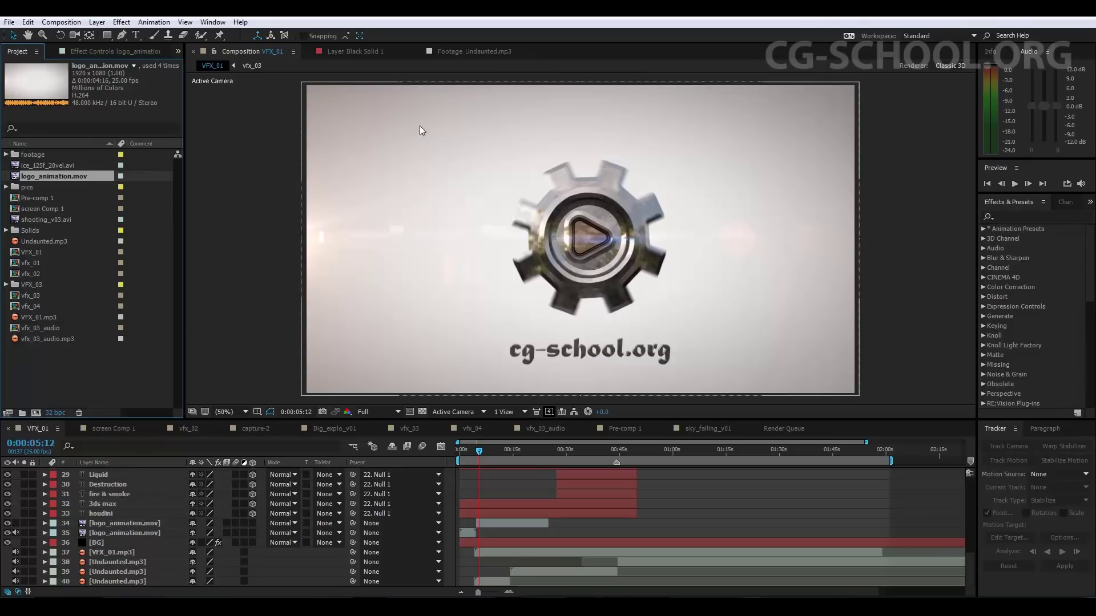
Step: Show the Effect Controls for logo_animation.mov in the left panel, then return focus to the VFX_01 composition viewer
left_click(126, 52)
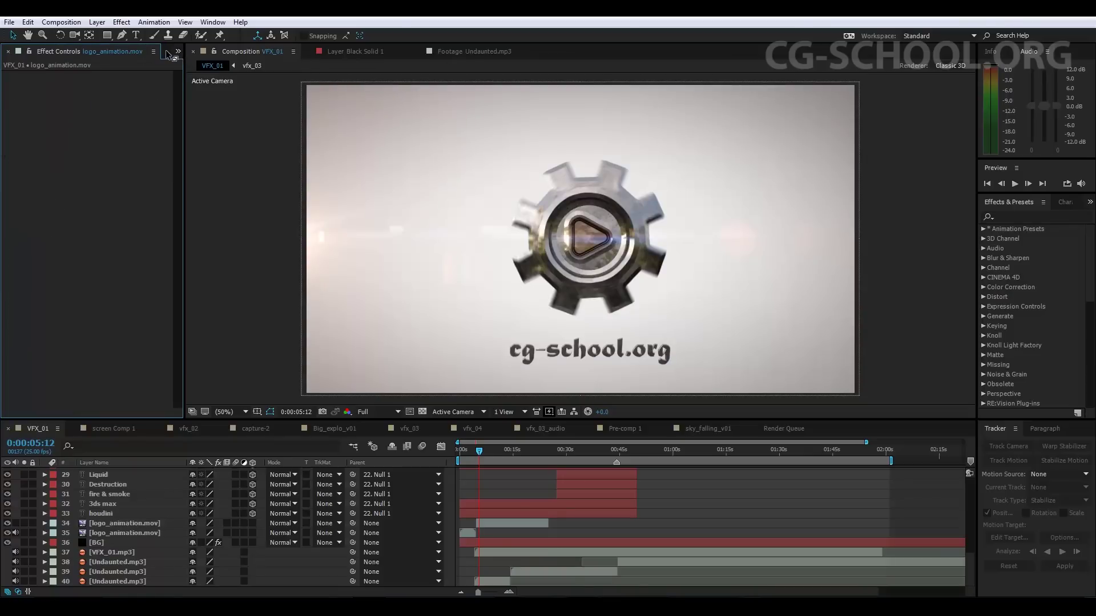
left_click(179, 52)
left_click(85, 67)
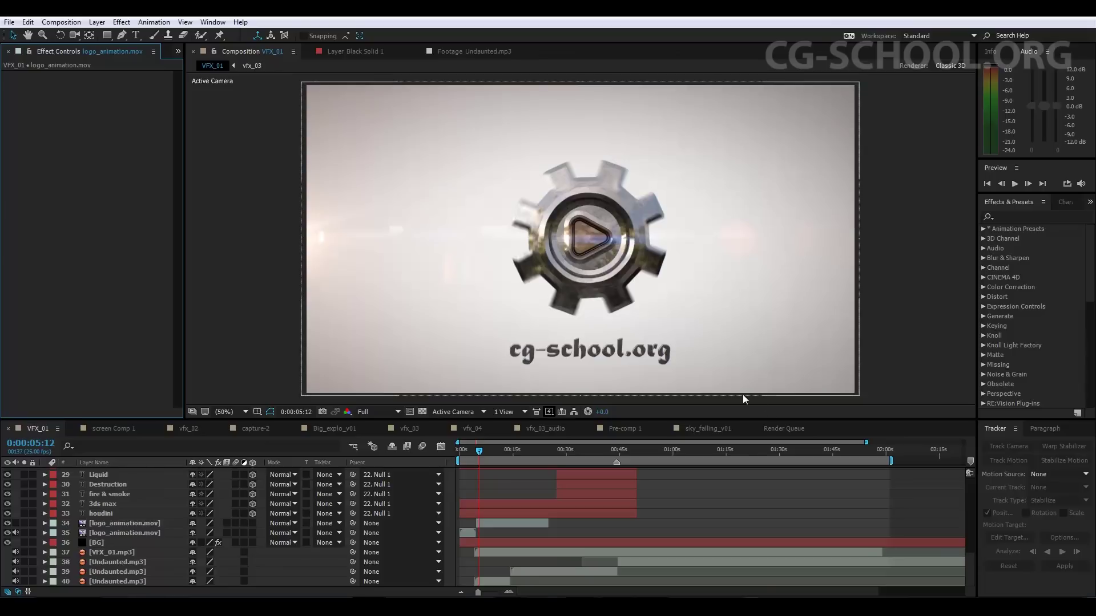
left_click(922, 363)
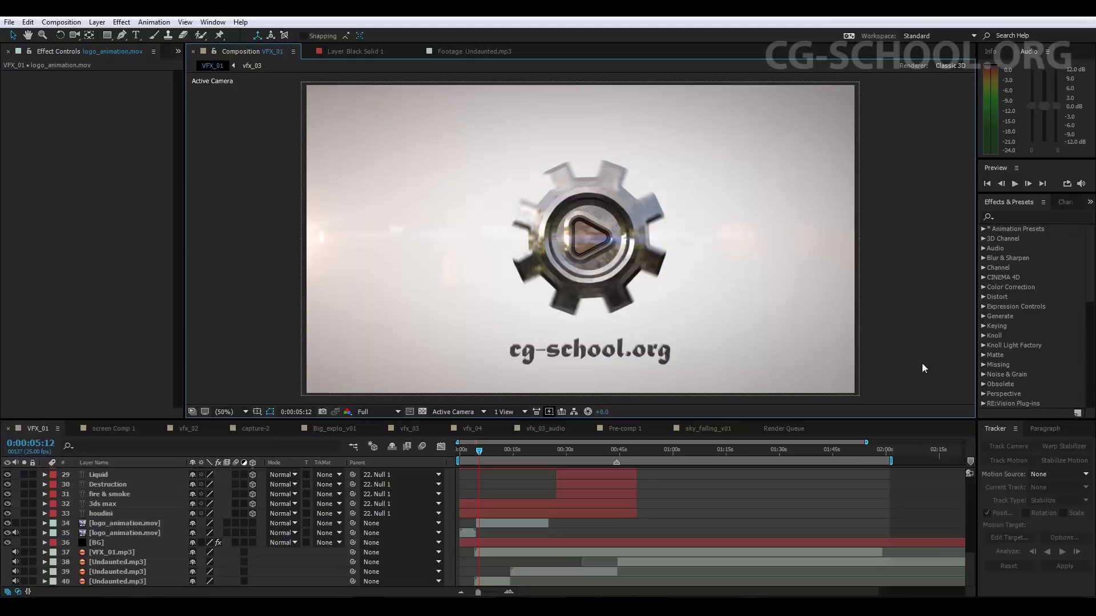